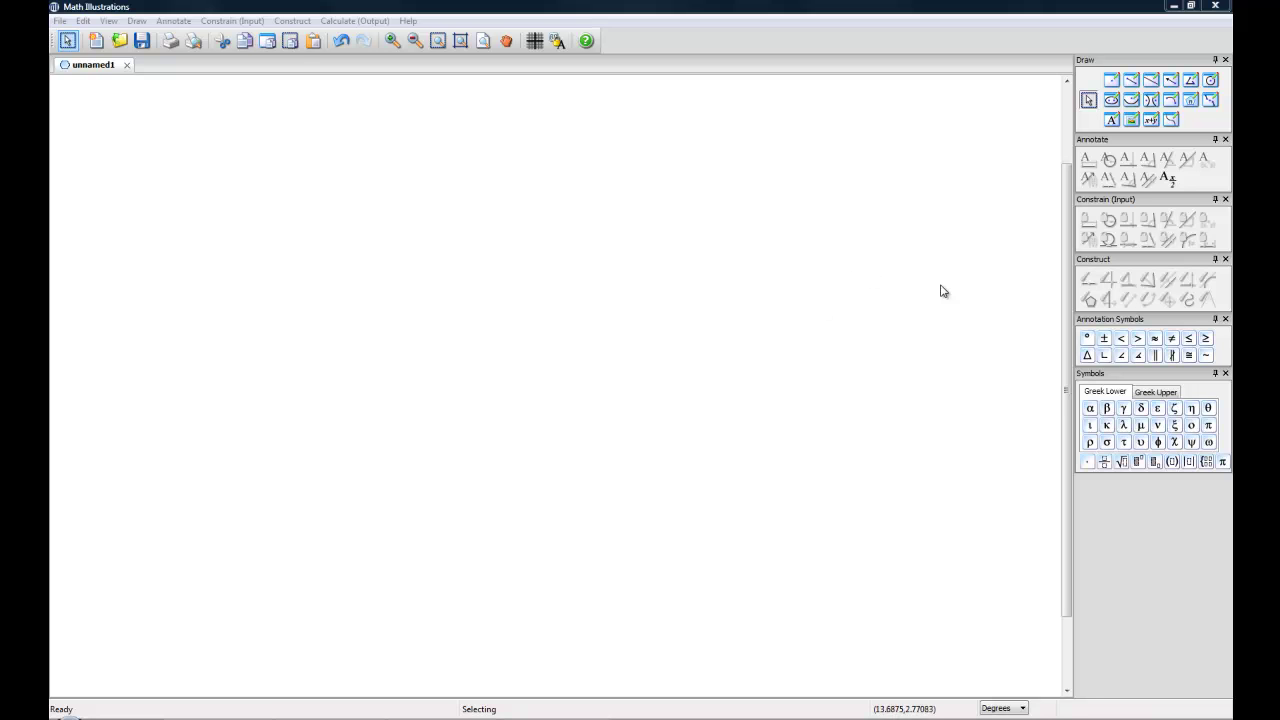
Draw connected line segments from A through B and C, closing back at A
click(1131, 81)
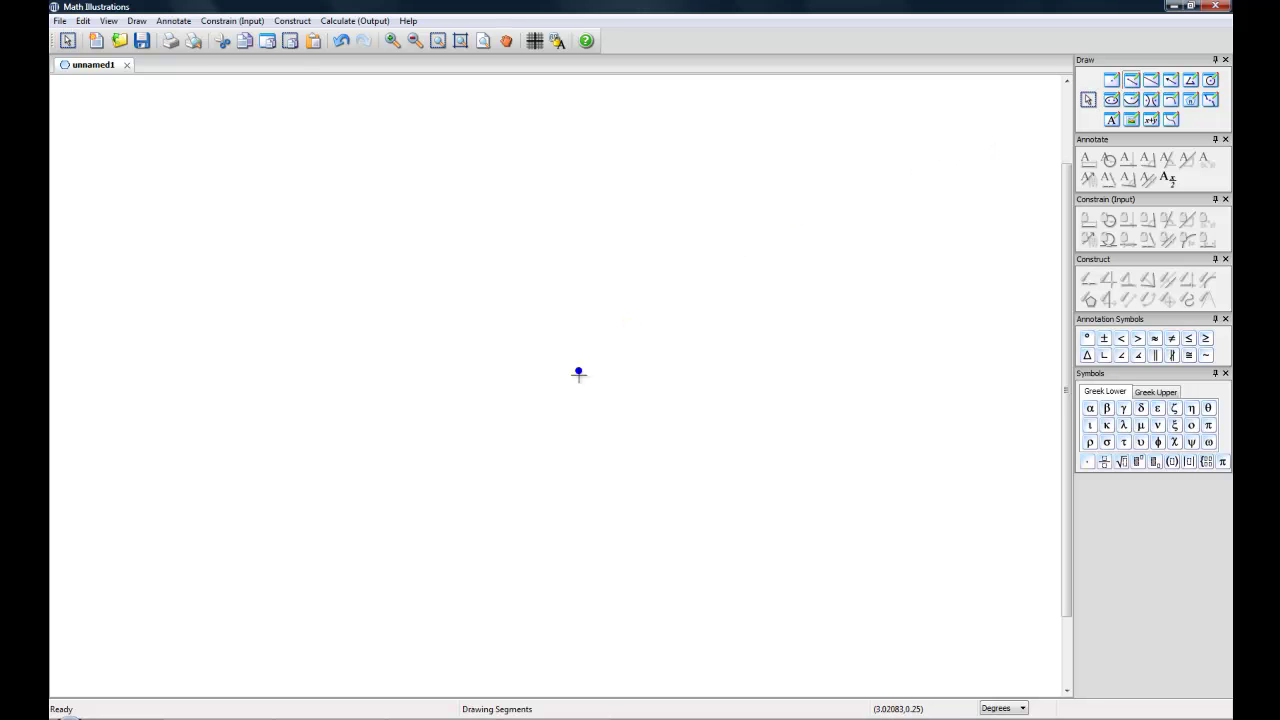
click(529, 488)
click(389, 381)
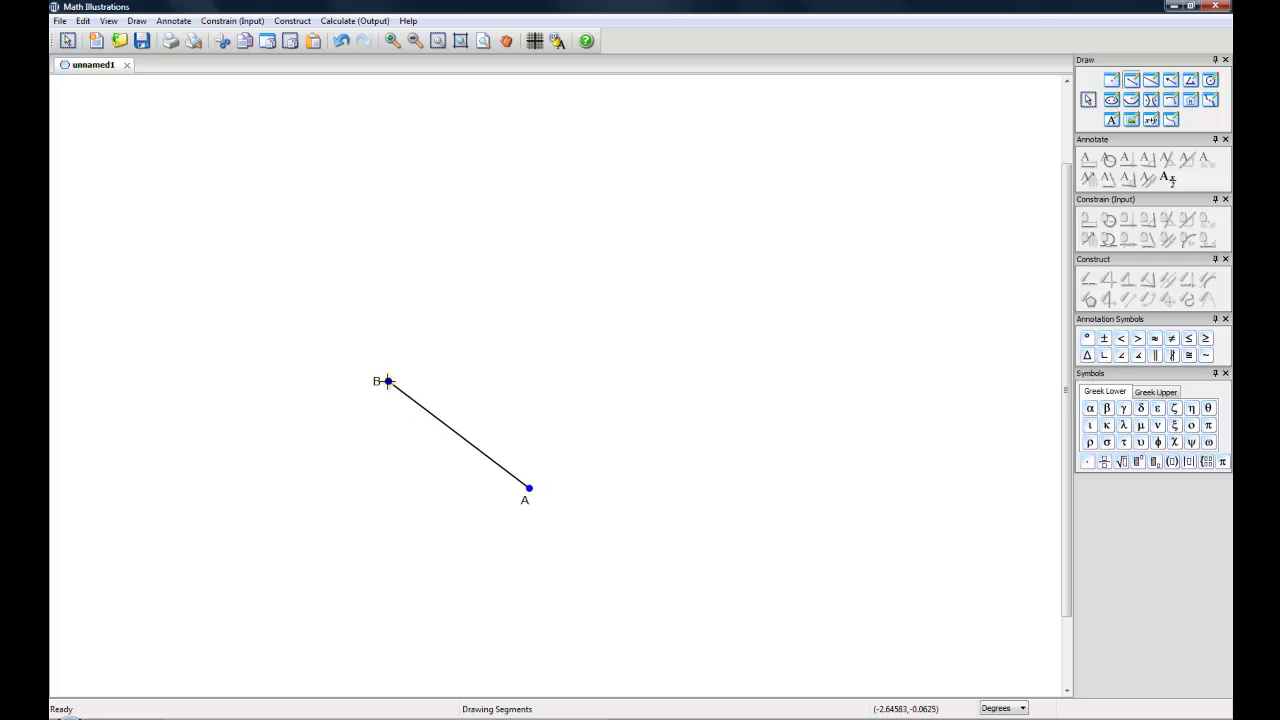
click(542, 247)
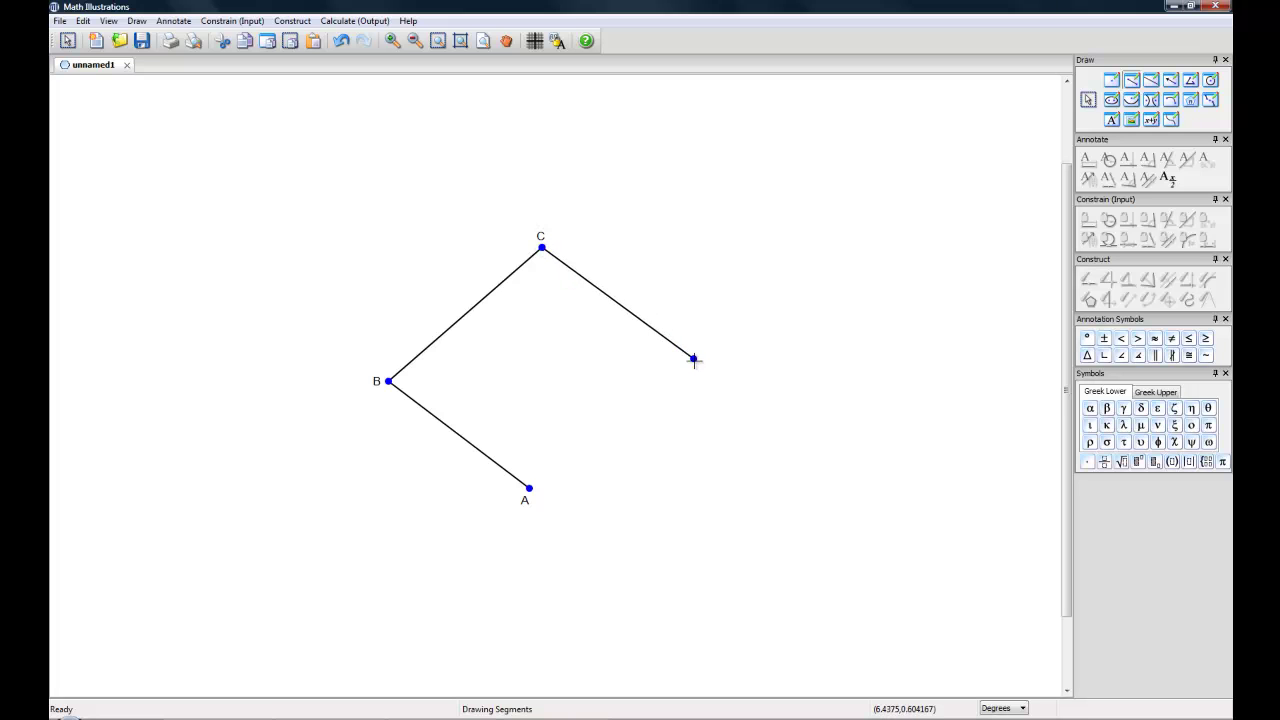
click(529, 488)
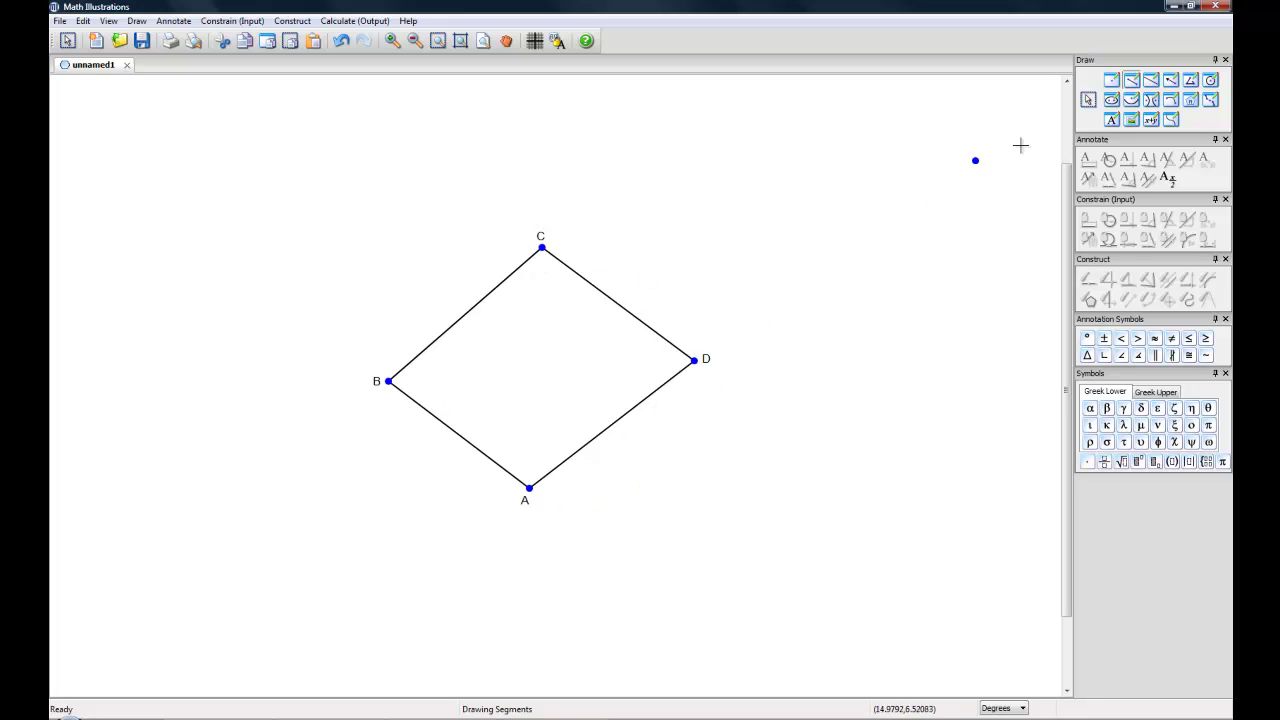
Constrain side AB to length a
click(1088, 100)
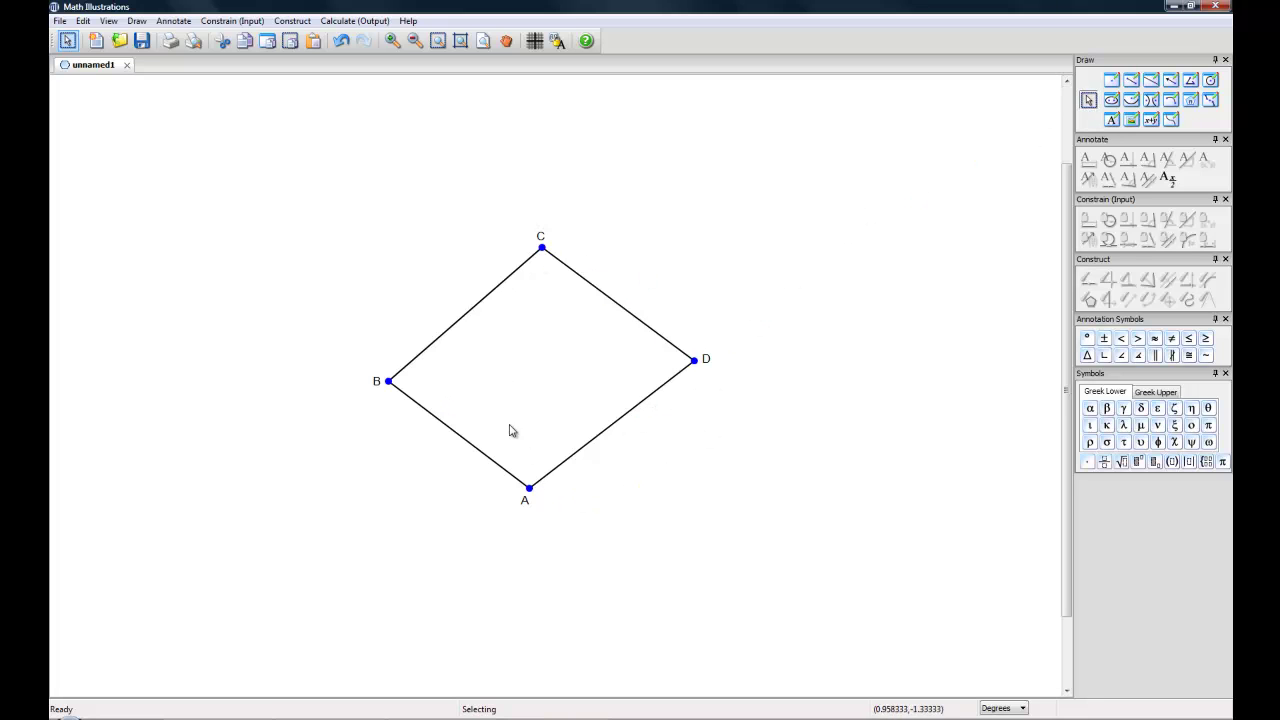
click(462, 443)
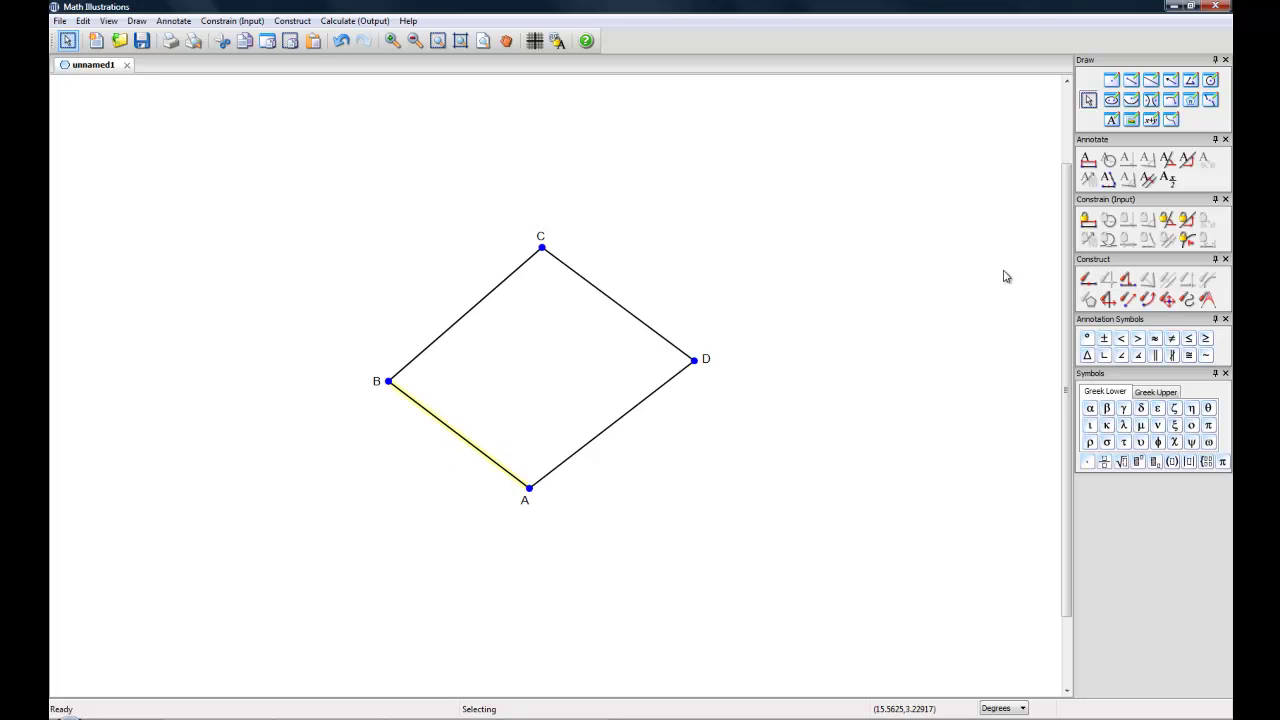
click(1089, 219)
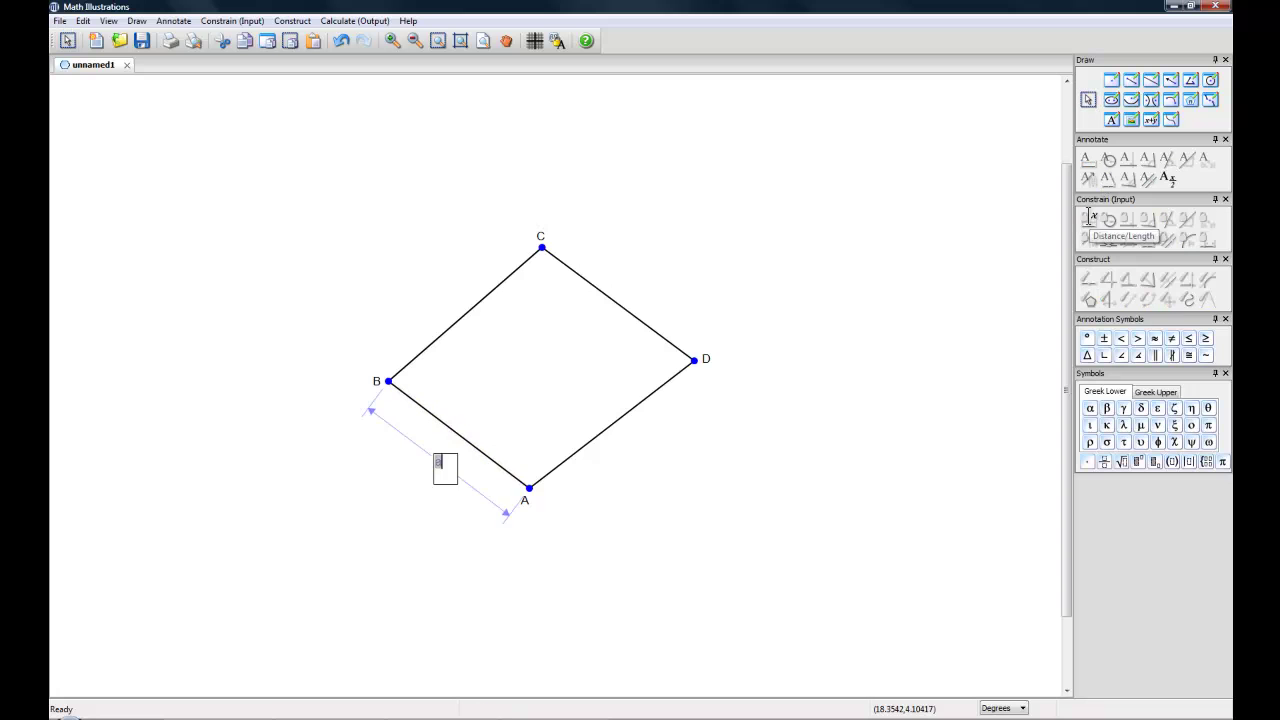
click(410, 534)
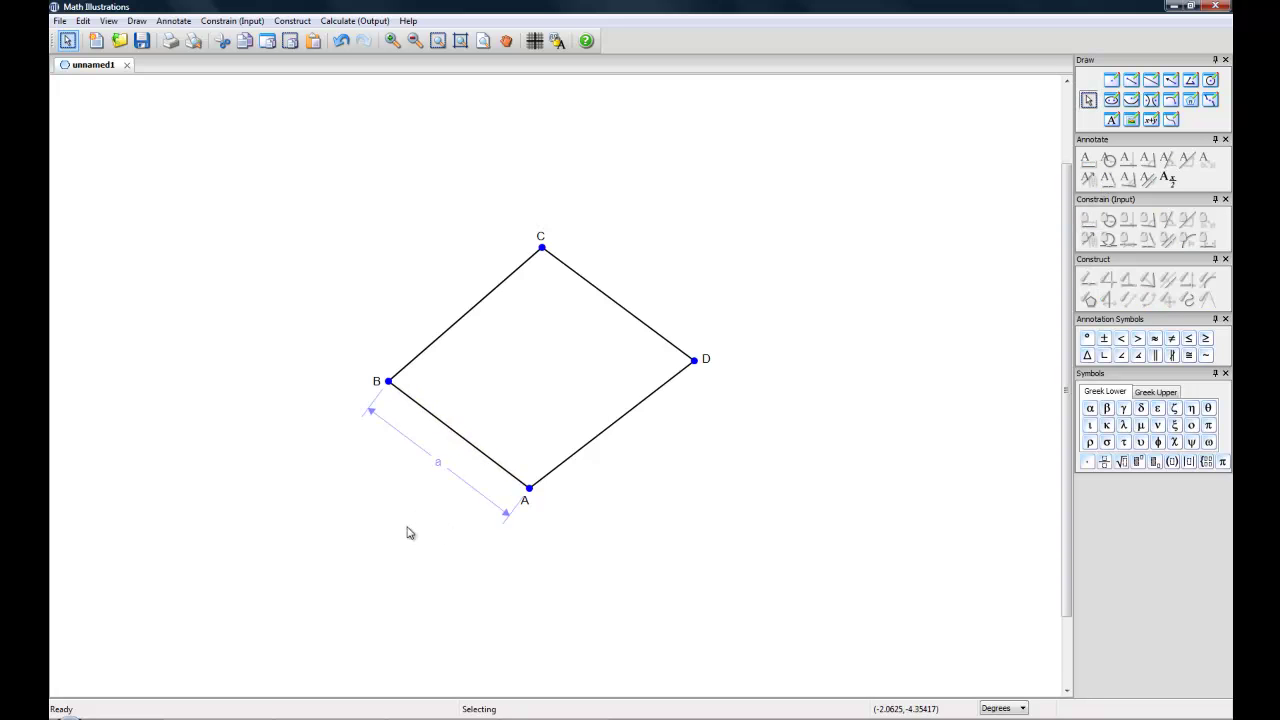
Constrain sides BC and CD both to length b
click(440, 342)
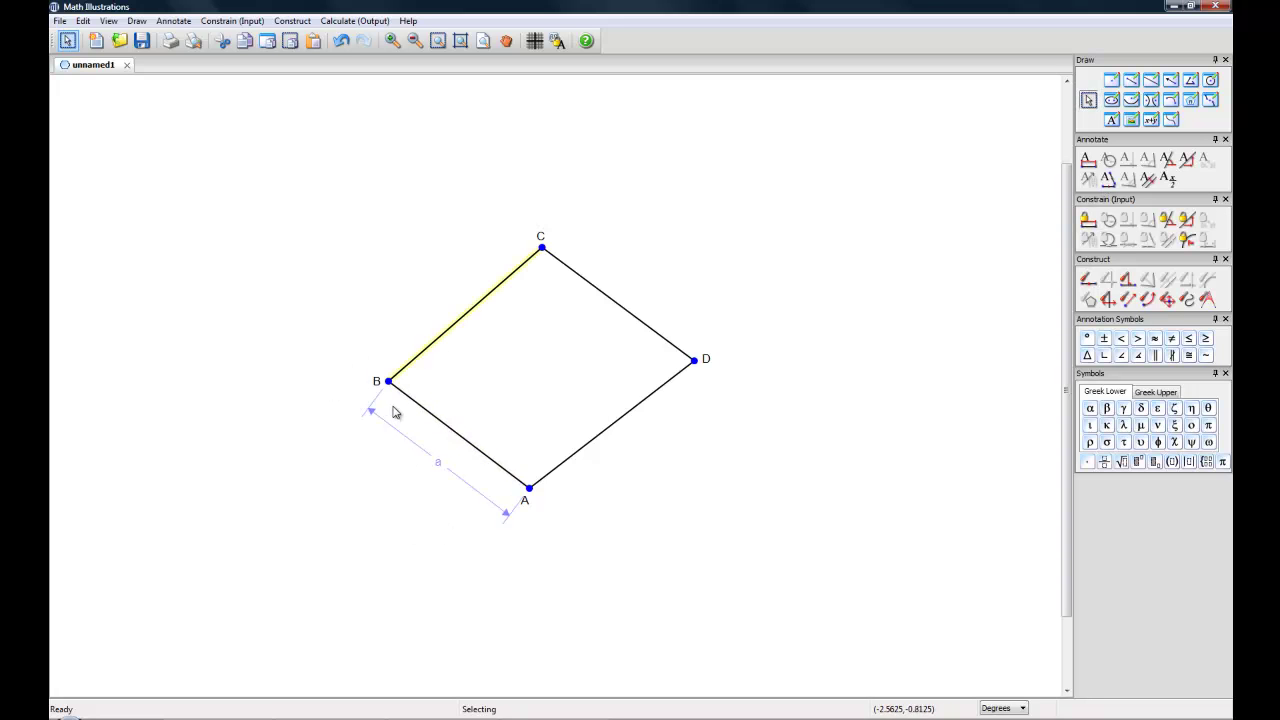
click(1089, 219)
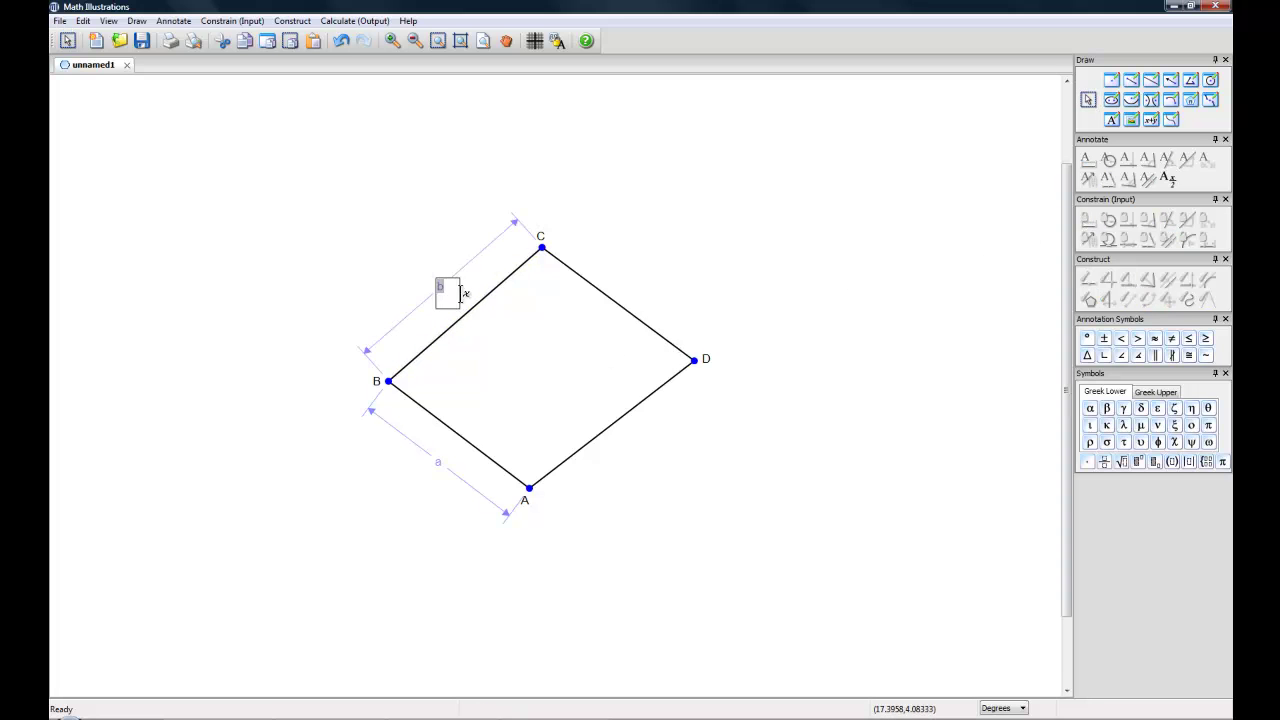
click(485, 277)
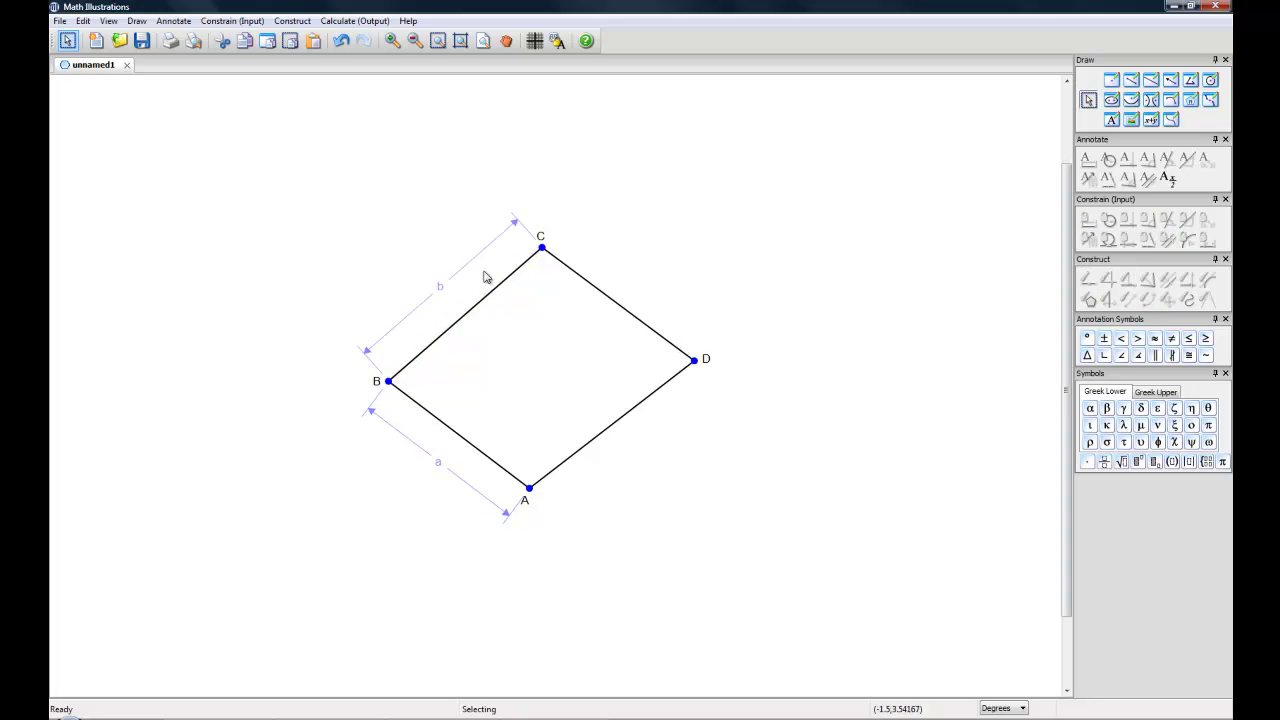
click(595, 291)
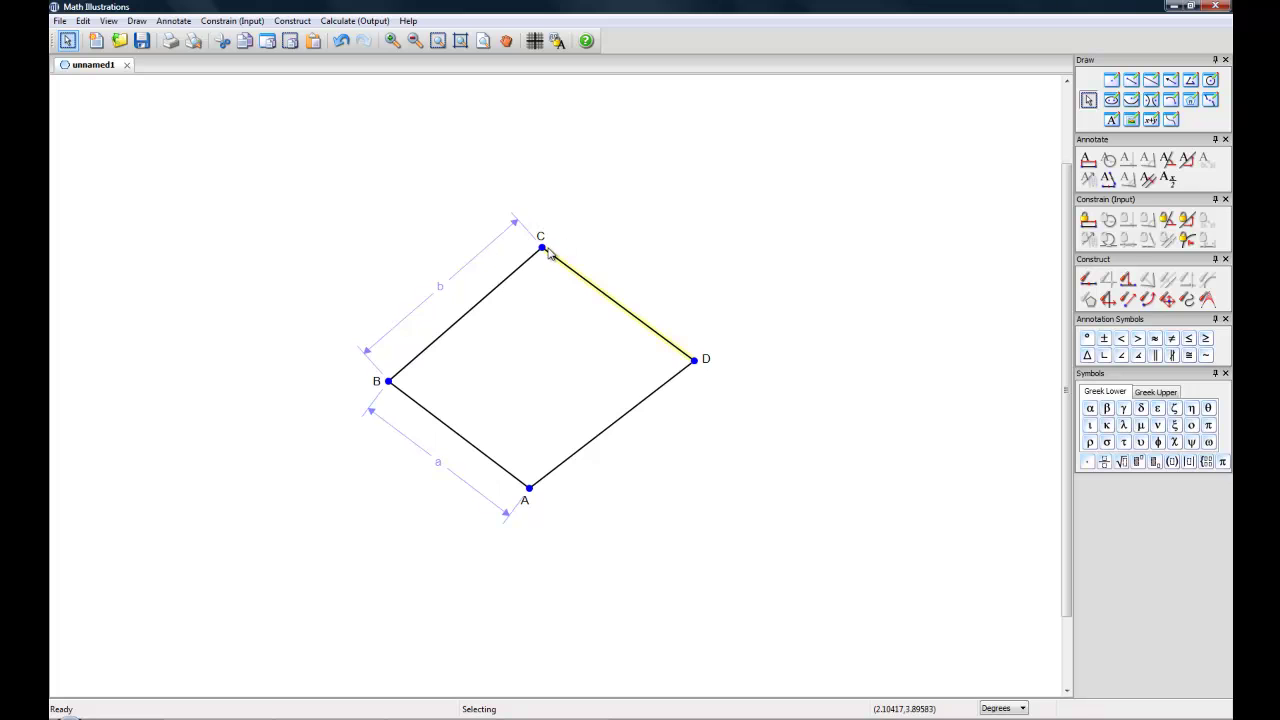
click(1088, 224)
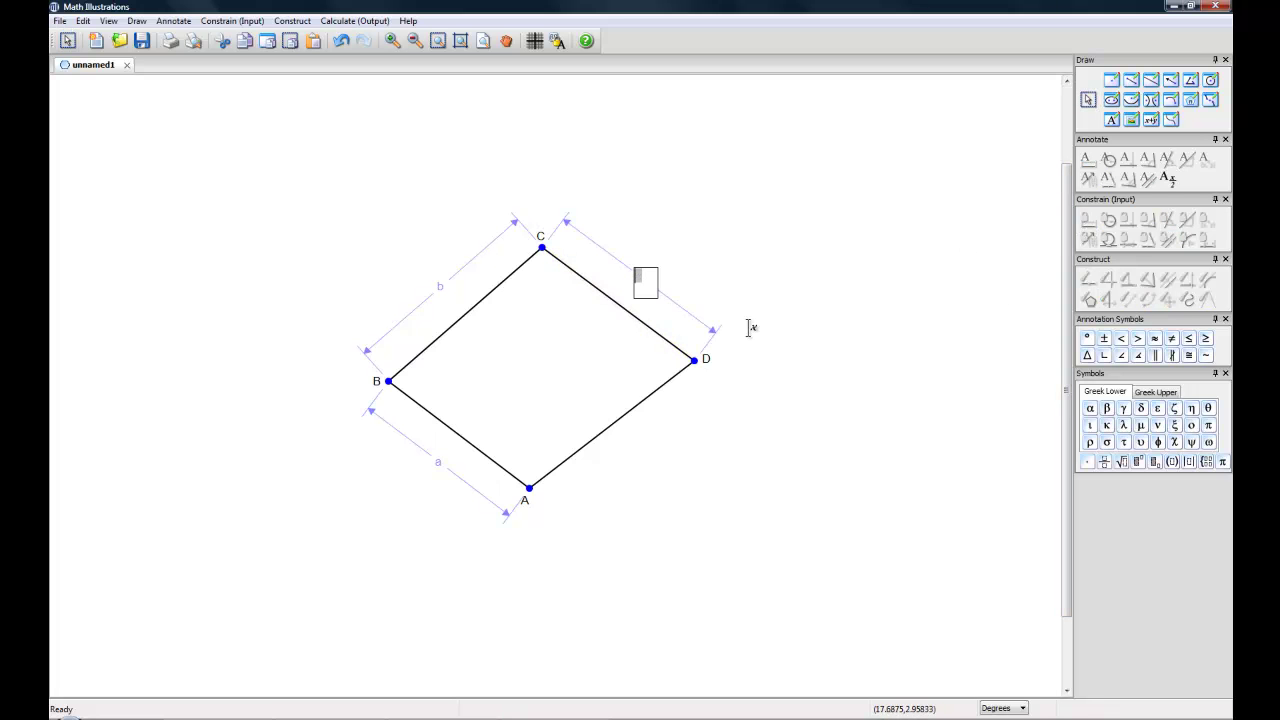
key(Return)
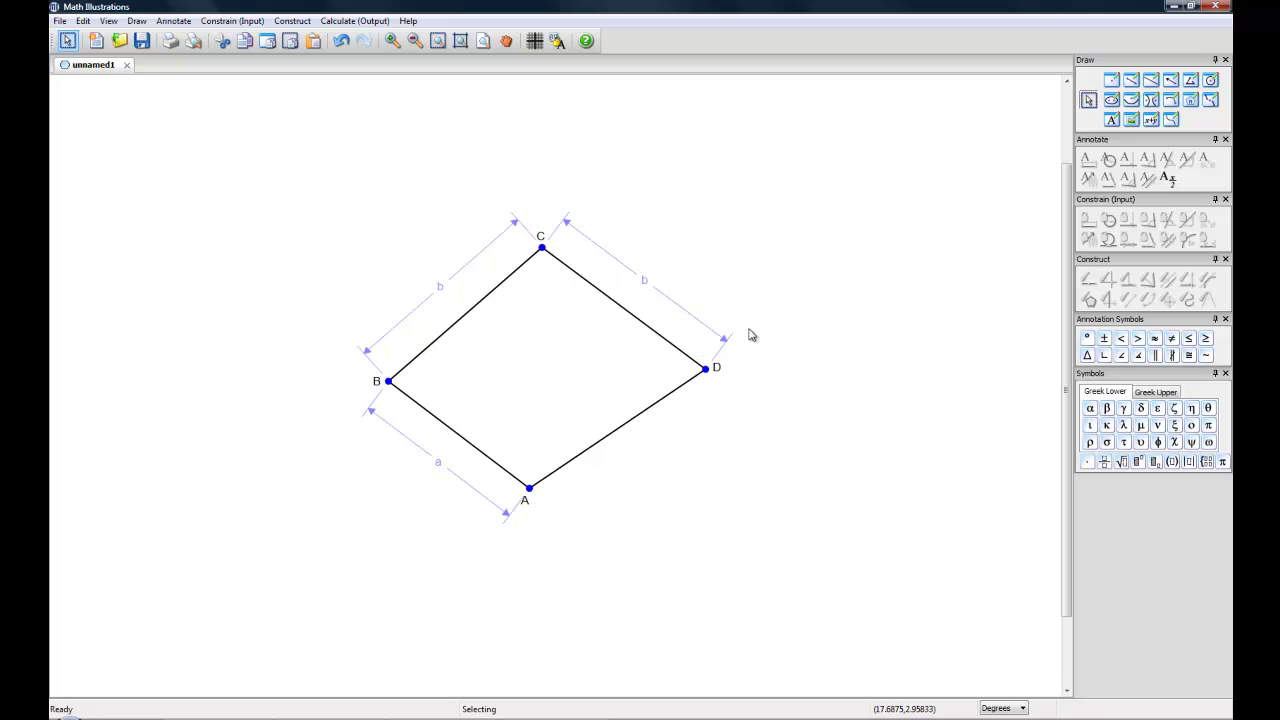
Apply coordinate constraints labelled (x0,y0) to point A and (x1,y1) to point D
click(529, 489)
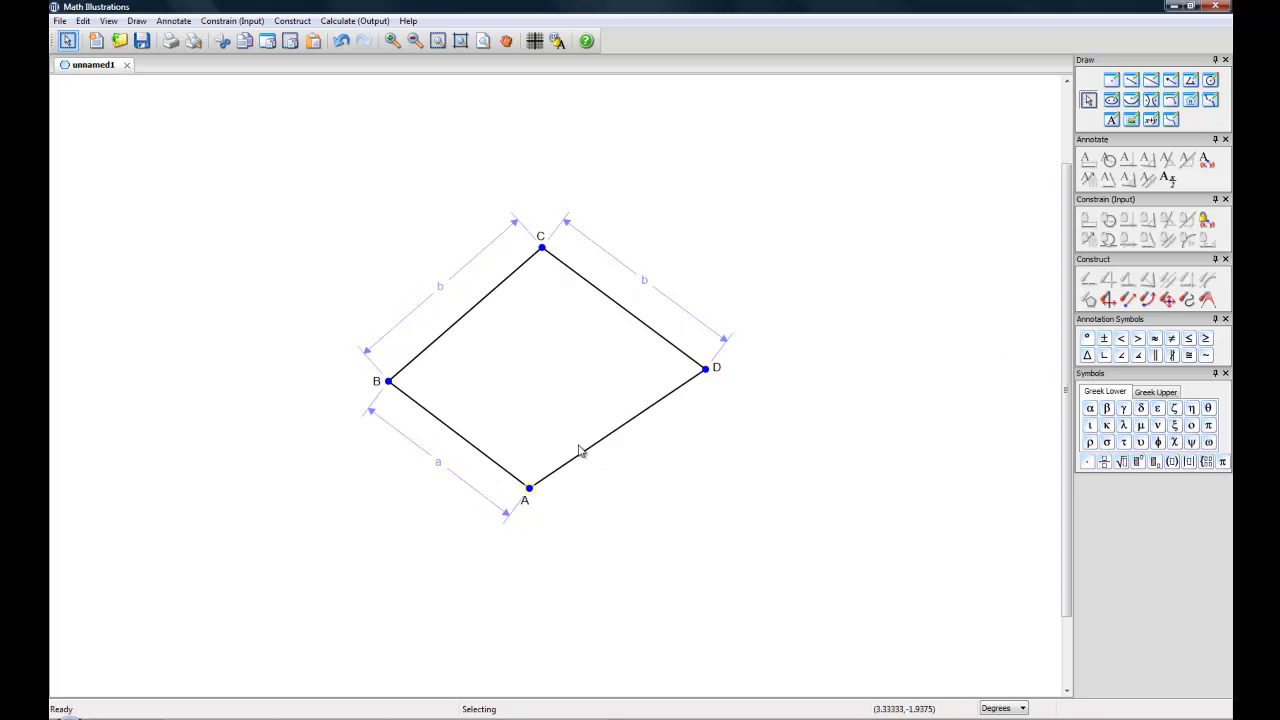
click(1207, 222)
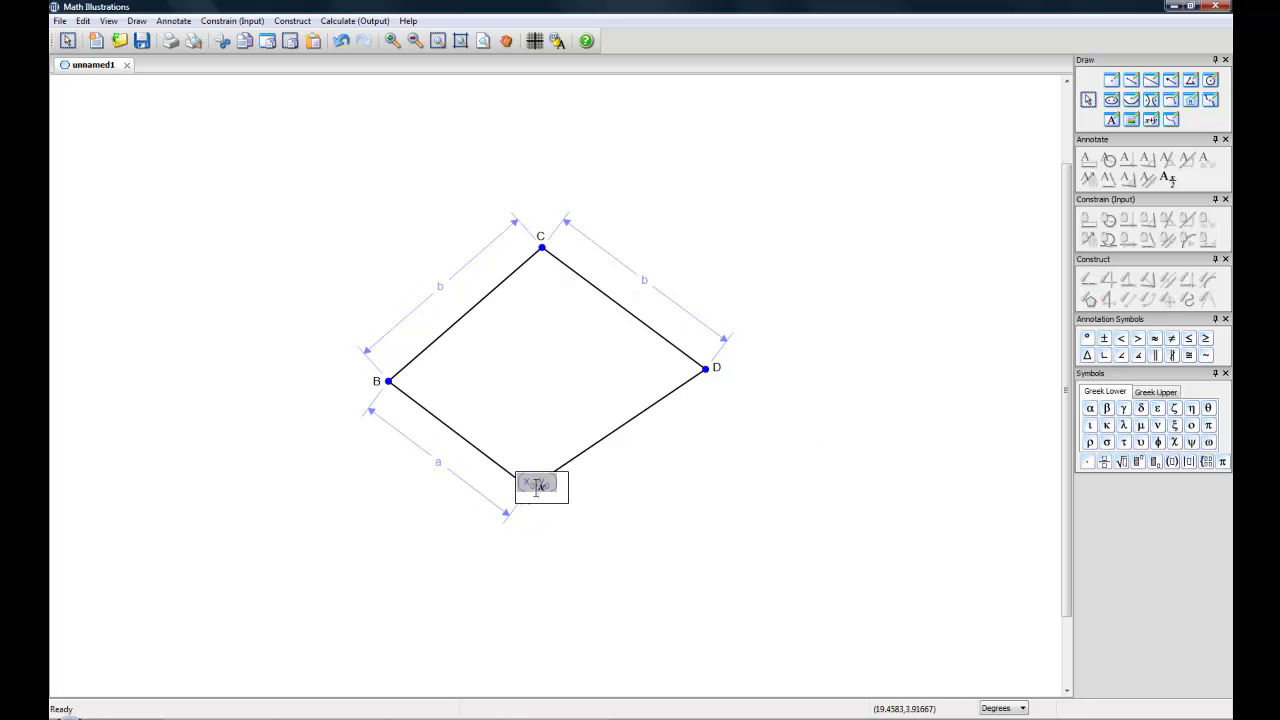
click(595, 505)
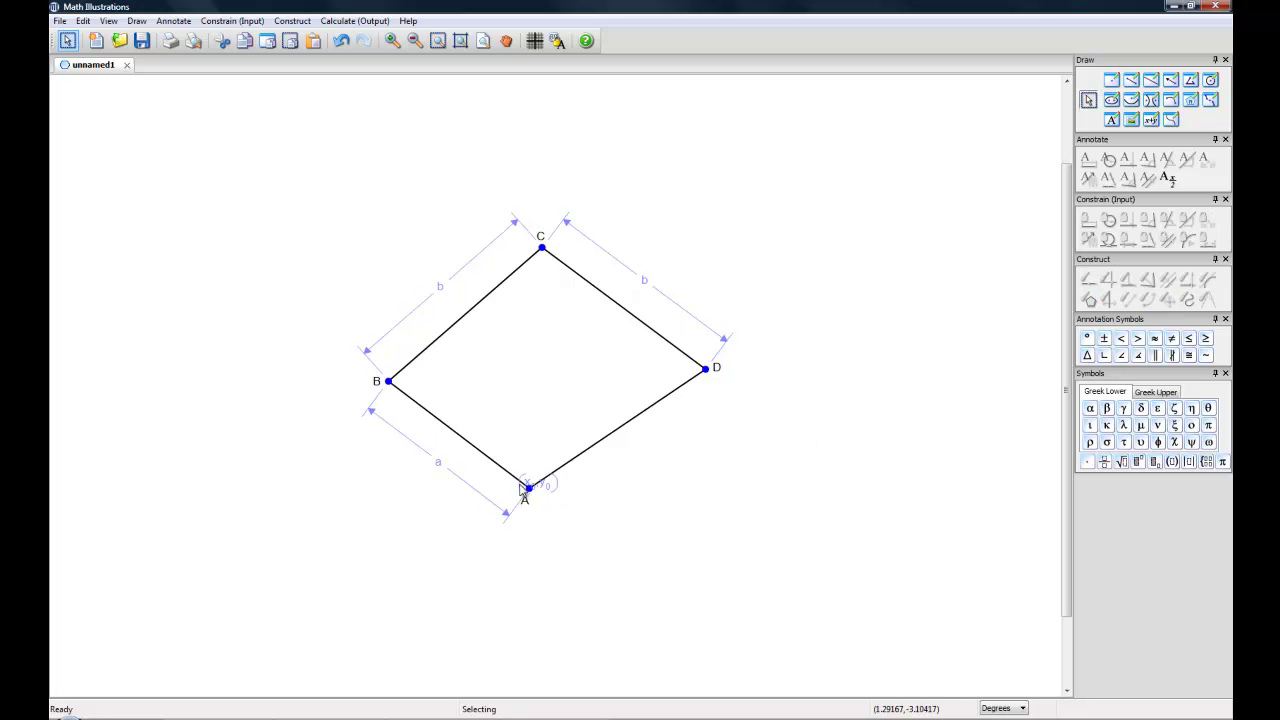
click(705, 371)
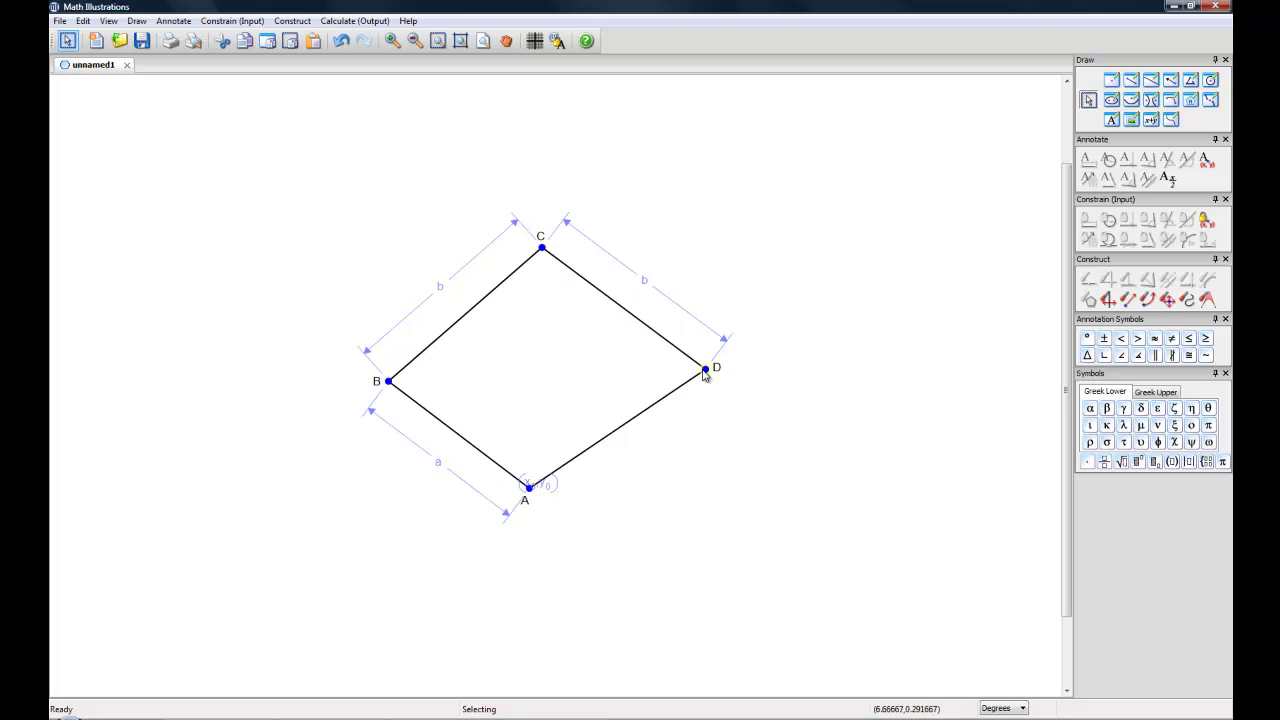
click(1206, 220)
click(766, 369)
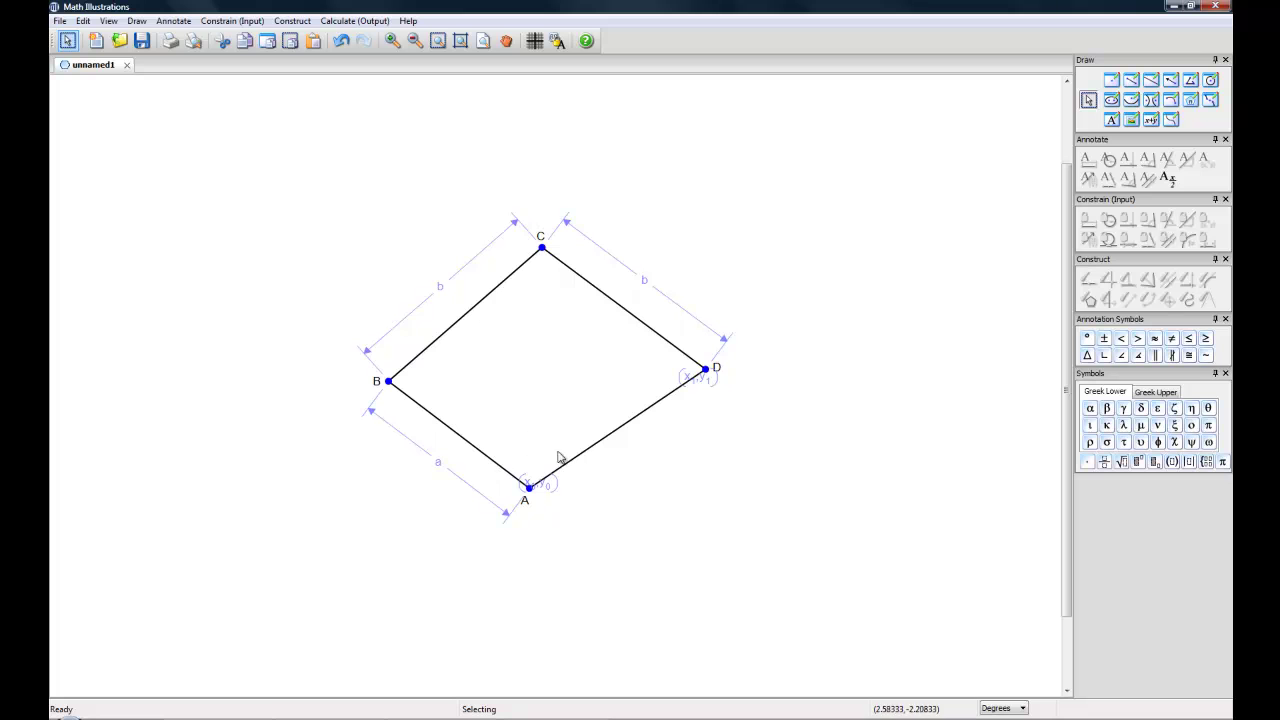
Constrain the angle between AB and AD as θ and pull its arc closer to A
click(490, 464)
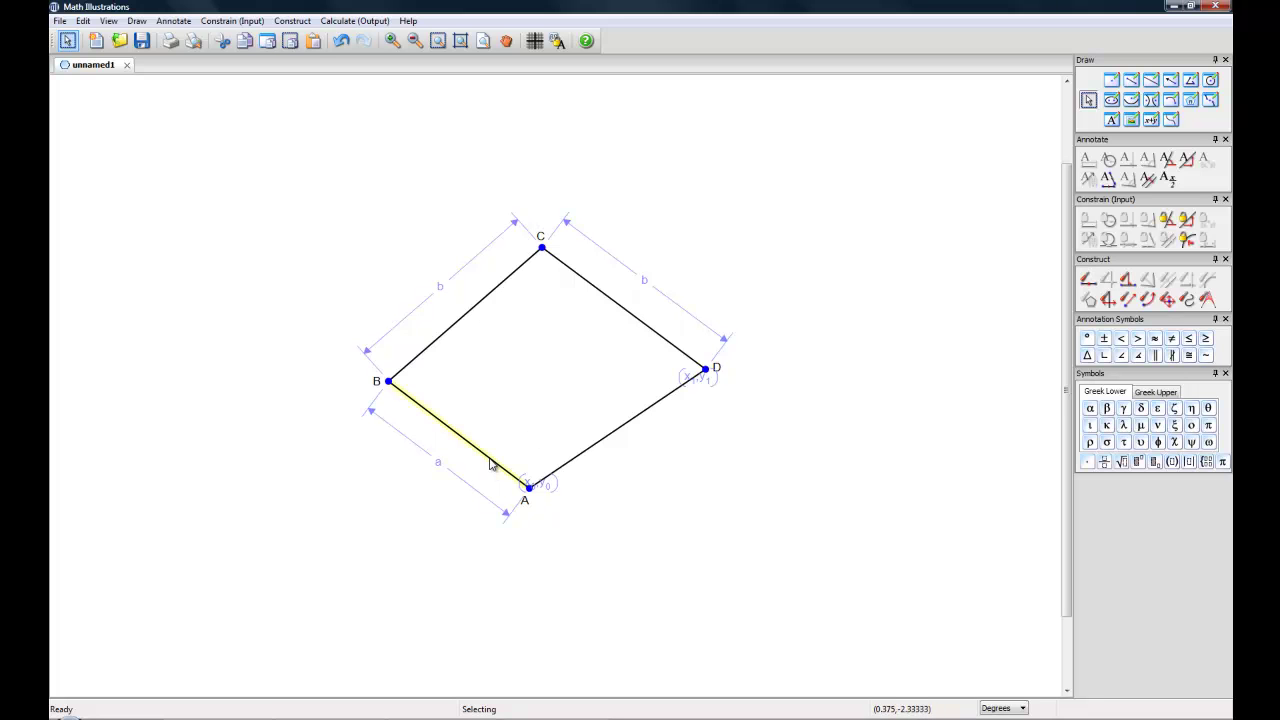
shift+click(581, 458)
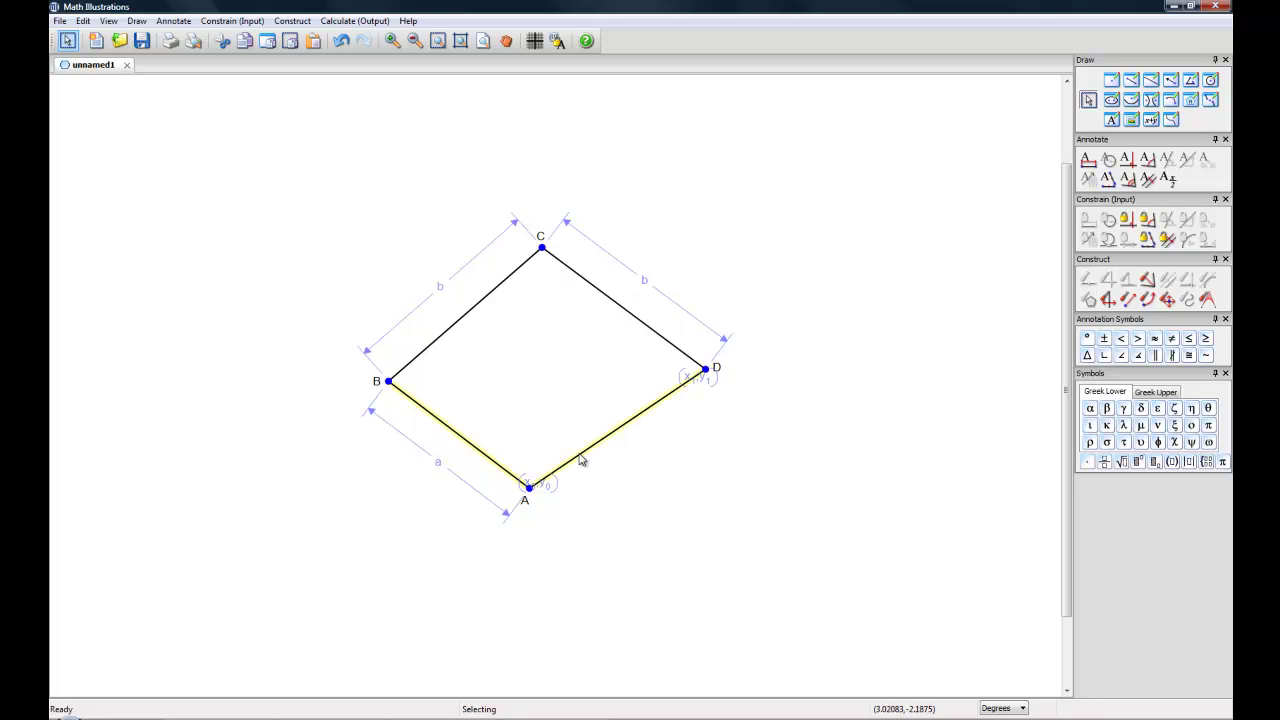
click(1150, 222)
click(521, 412)
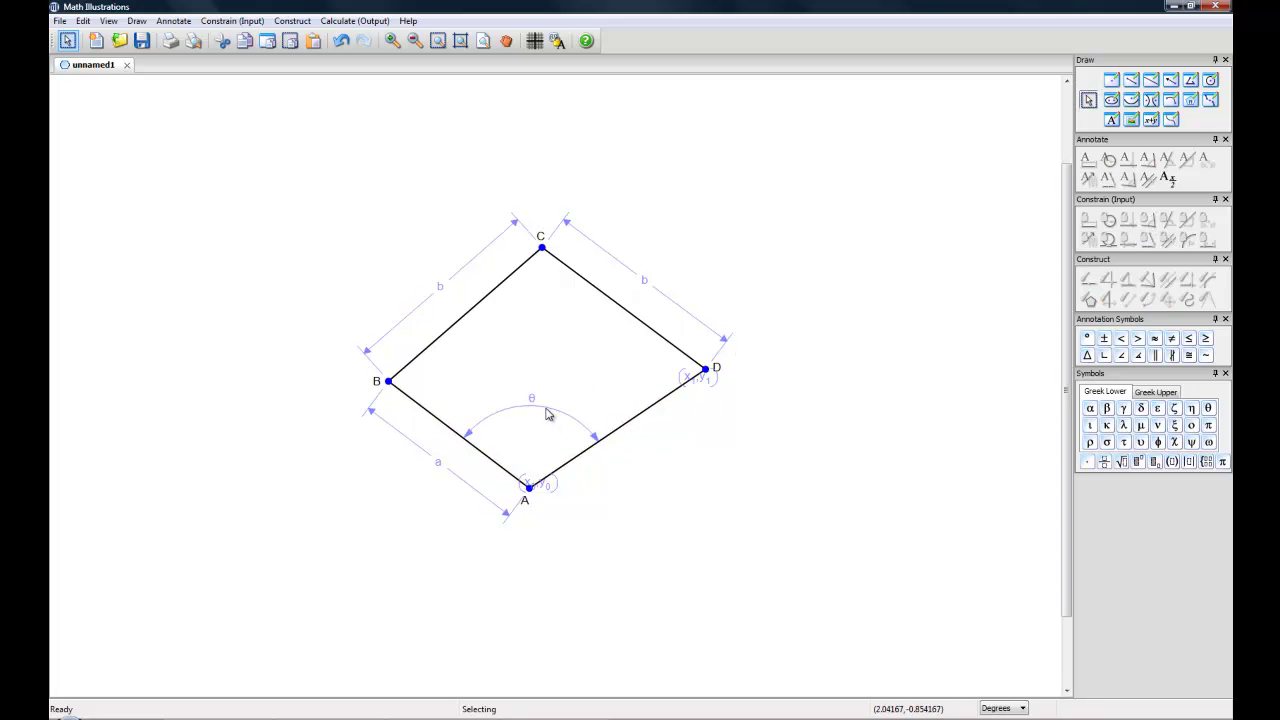
drag(548, 414, 545, 428)
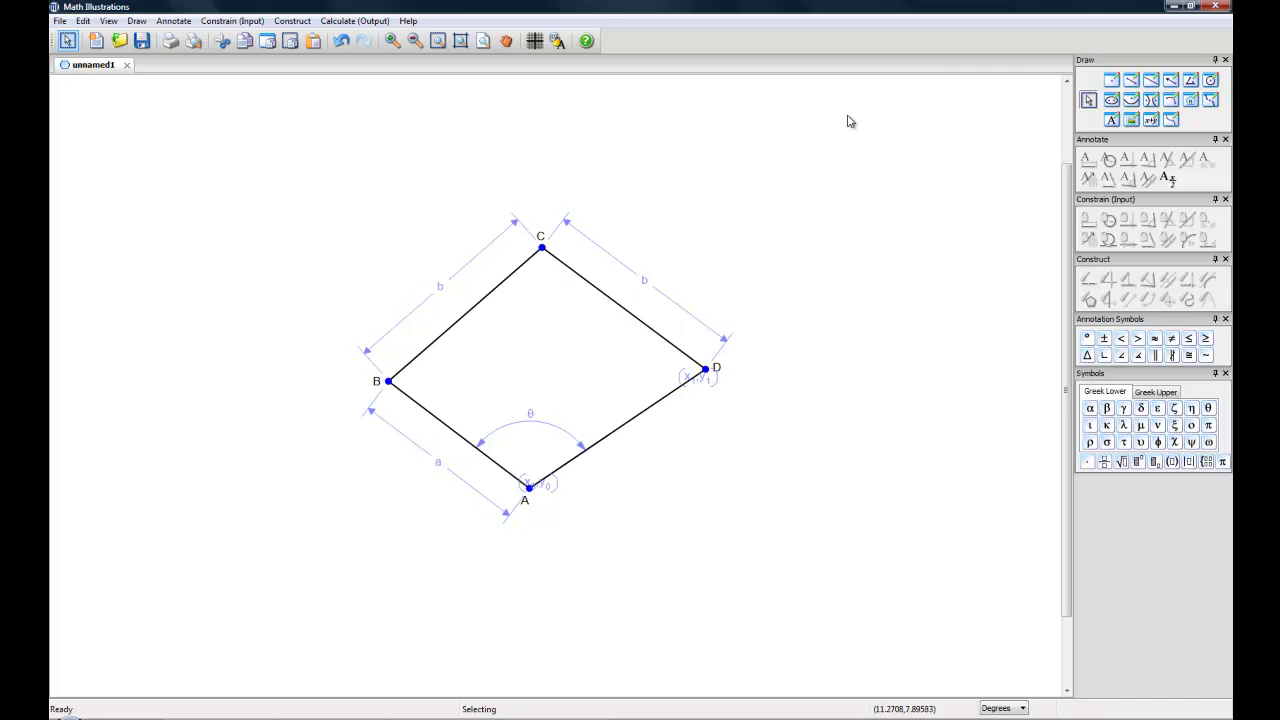
Show the Variables panel via View > Tool Panels > Variables
click(108, 20)
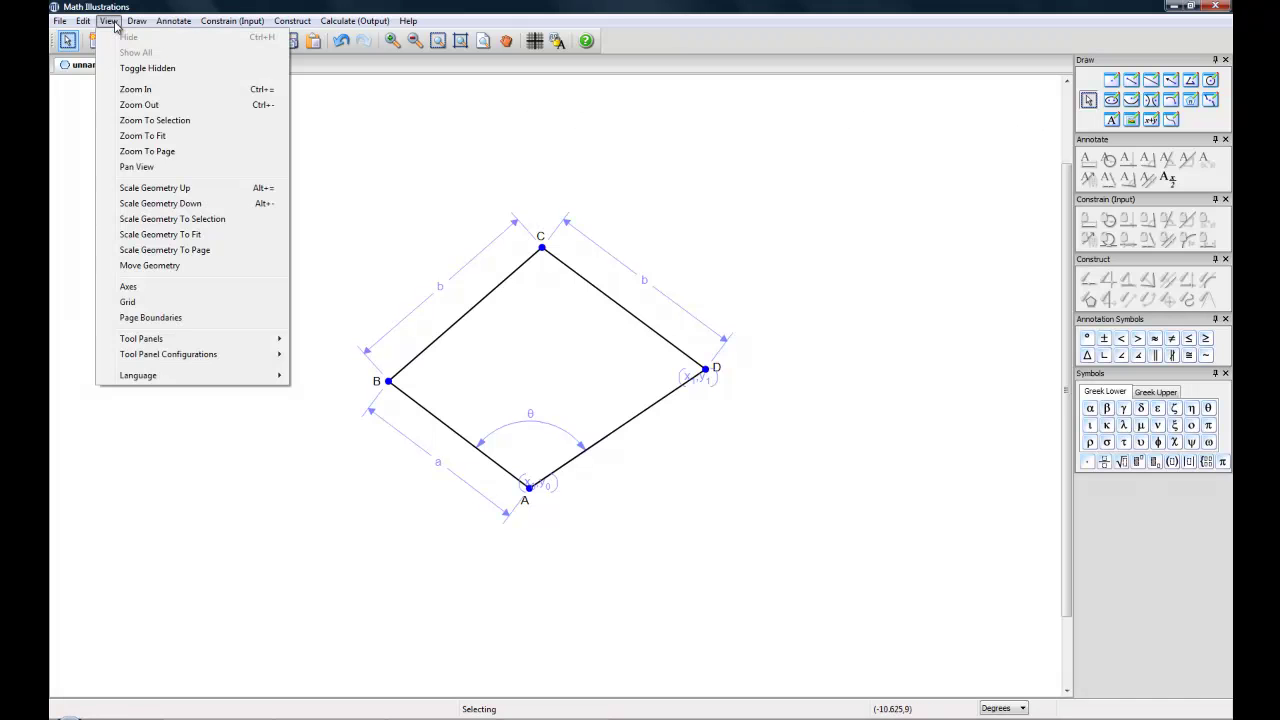
mouse_move(150, 345)
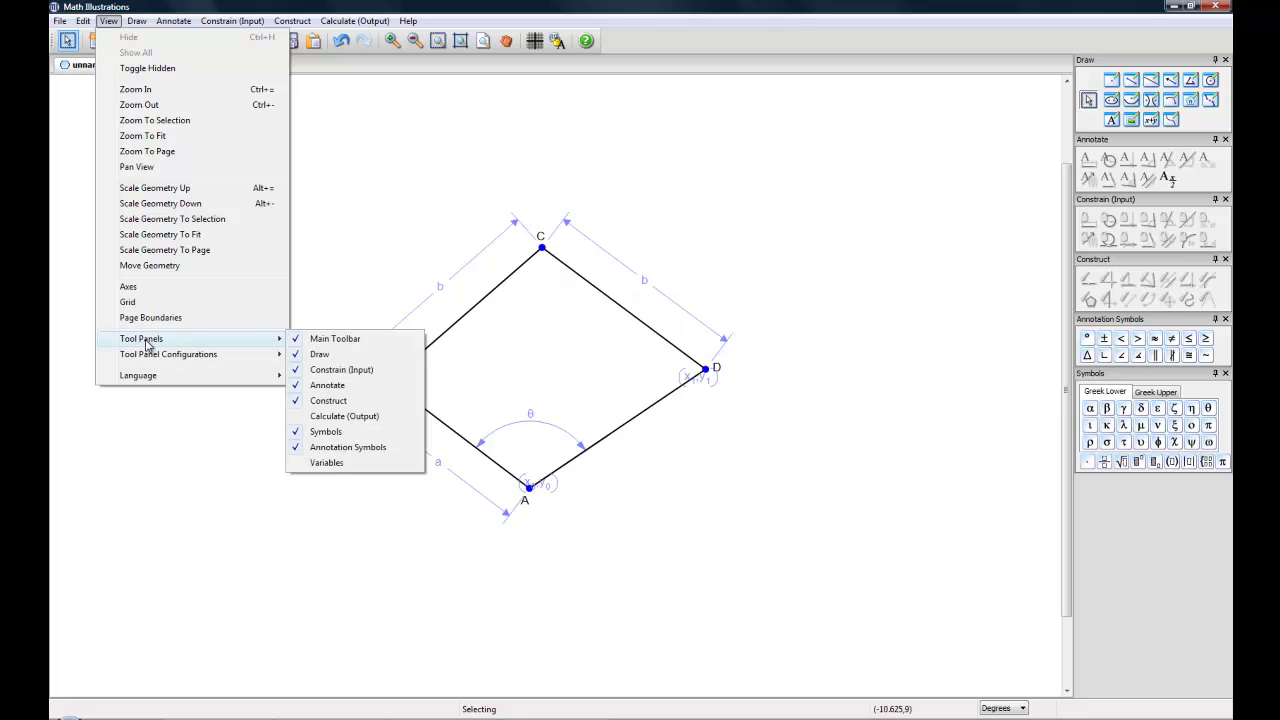
click(325, 465)
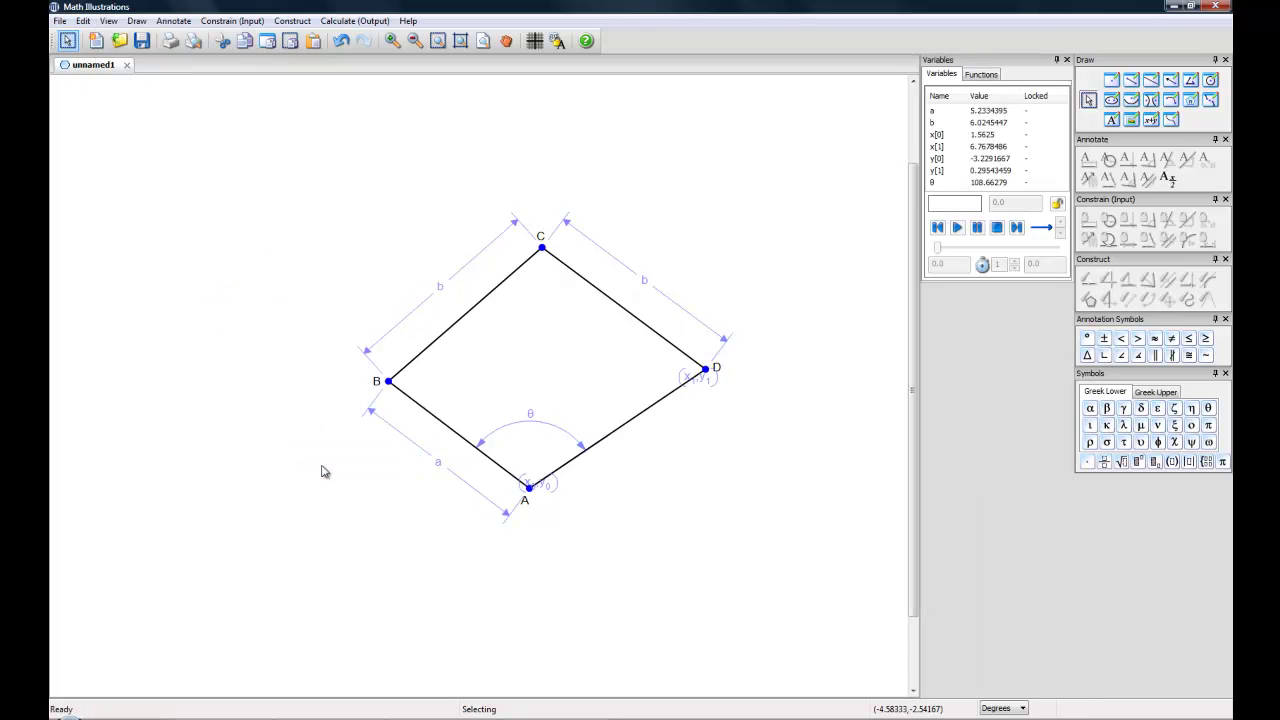
Load θ into the animation controls (0 to 360, duration 4) and play it
click(938, 183)
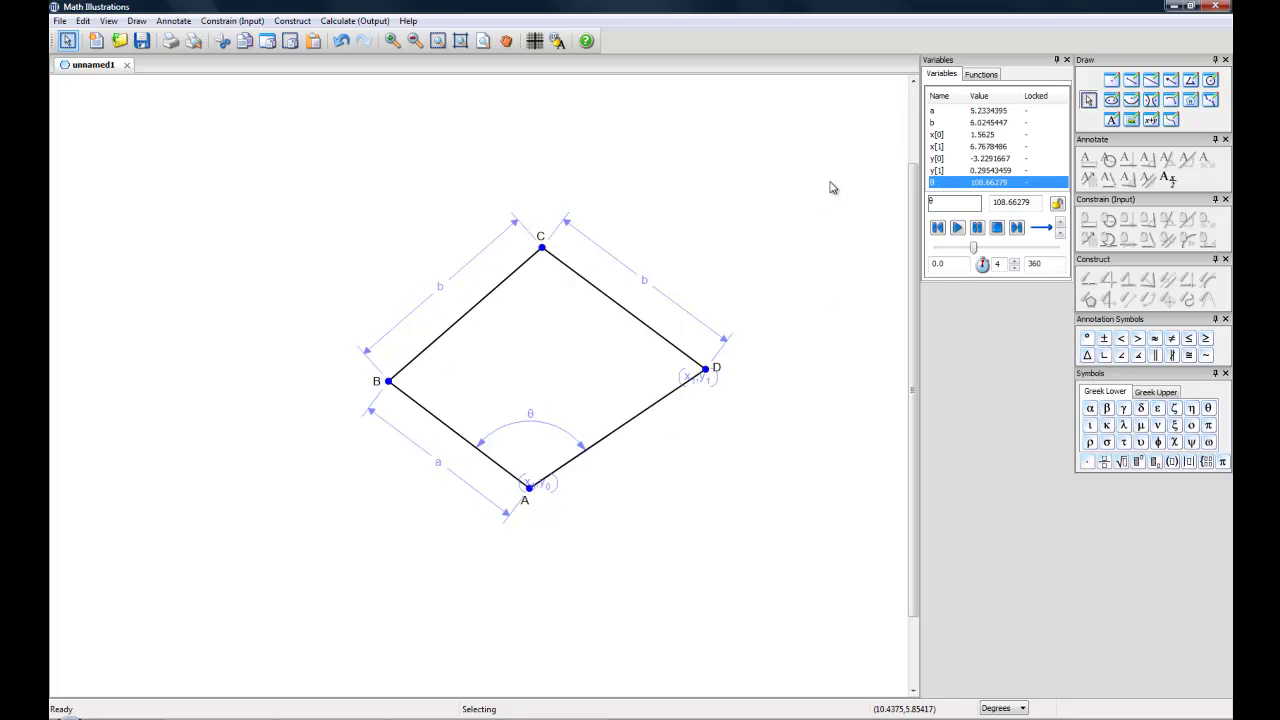
click(958, 228)
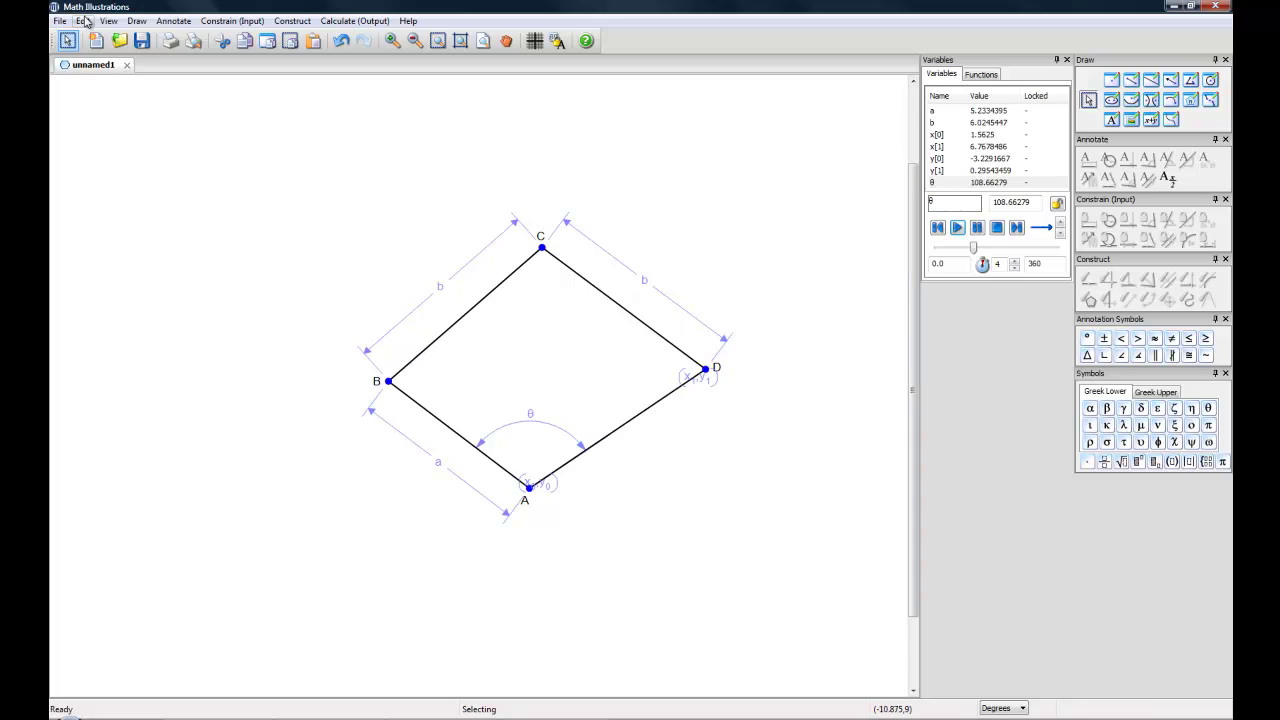
Start File > Export > Animation and enter 'basic animation3' as the file name
click(61, 21)
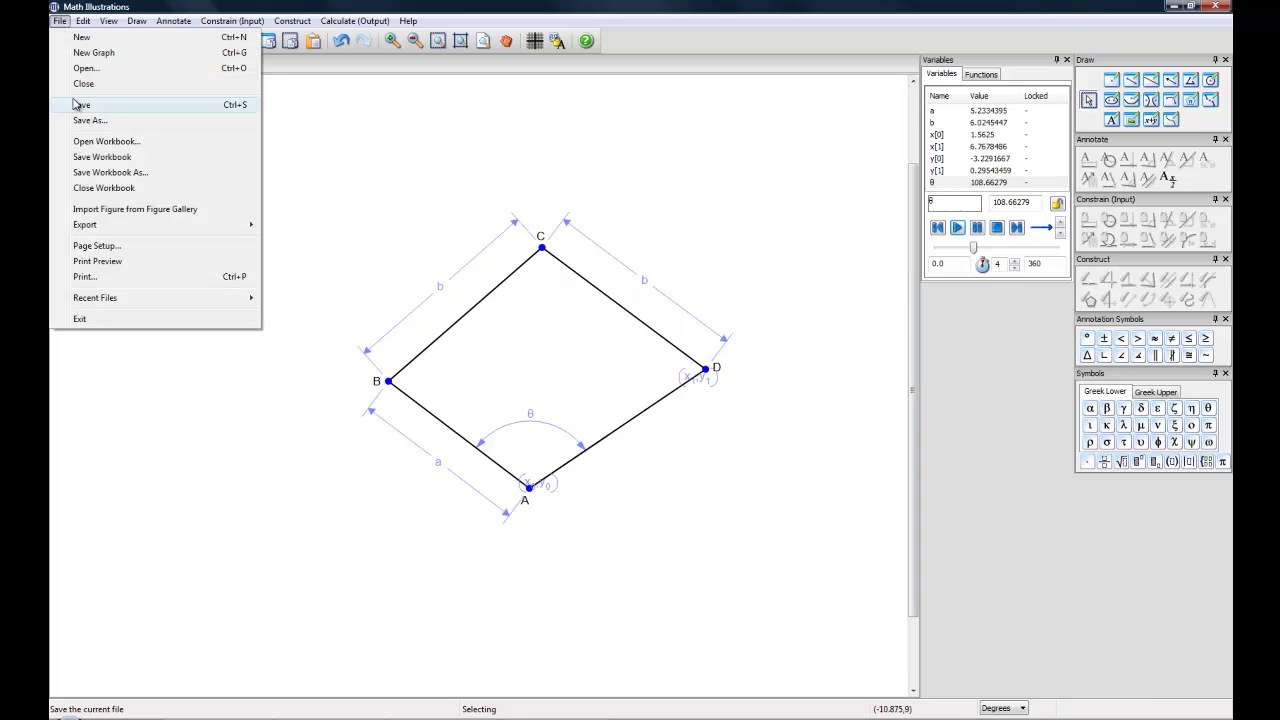
mouse_move(93, 231)
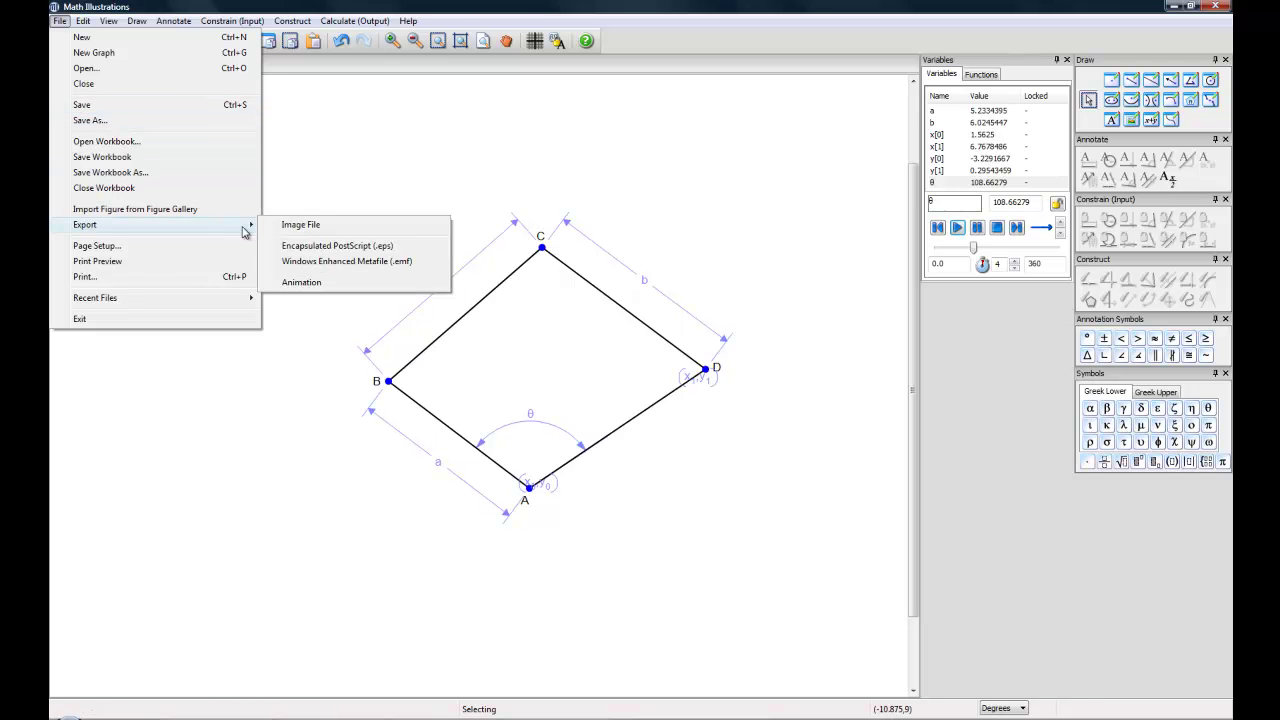
click(297, 283)
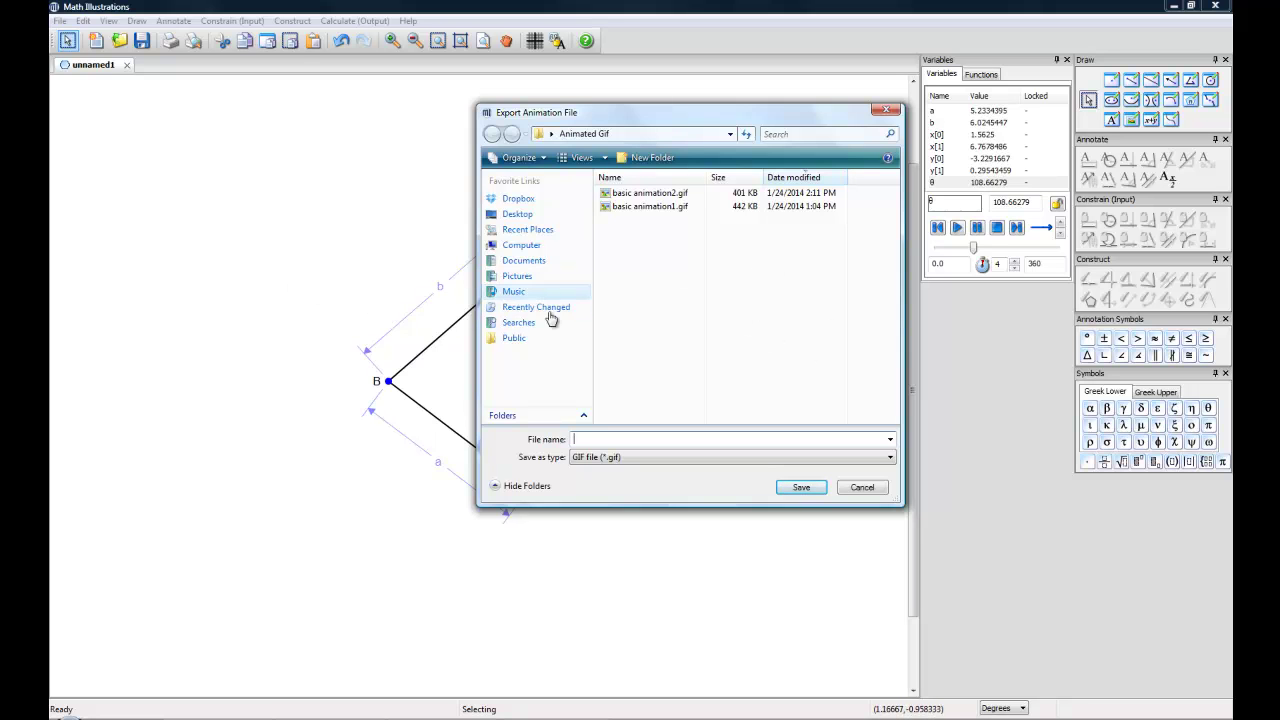
text(basic animatio)
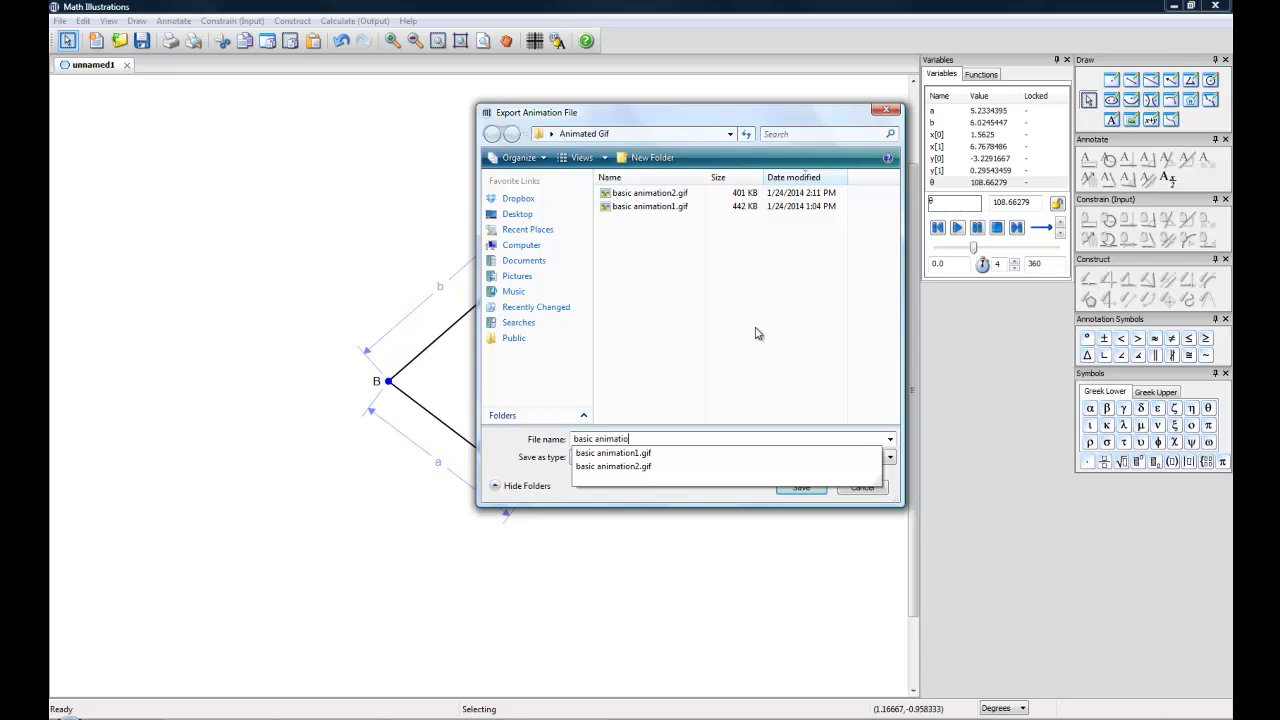
text(n3)
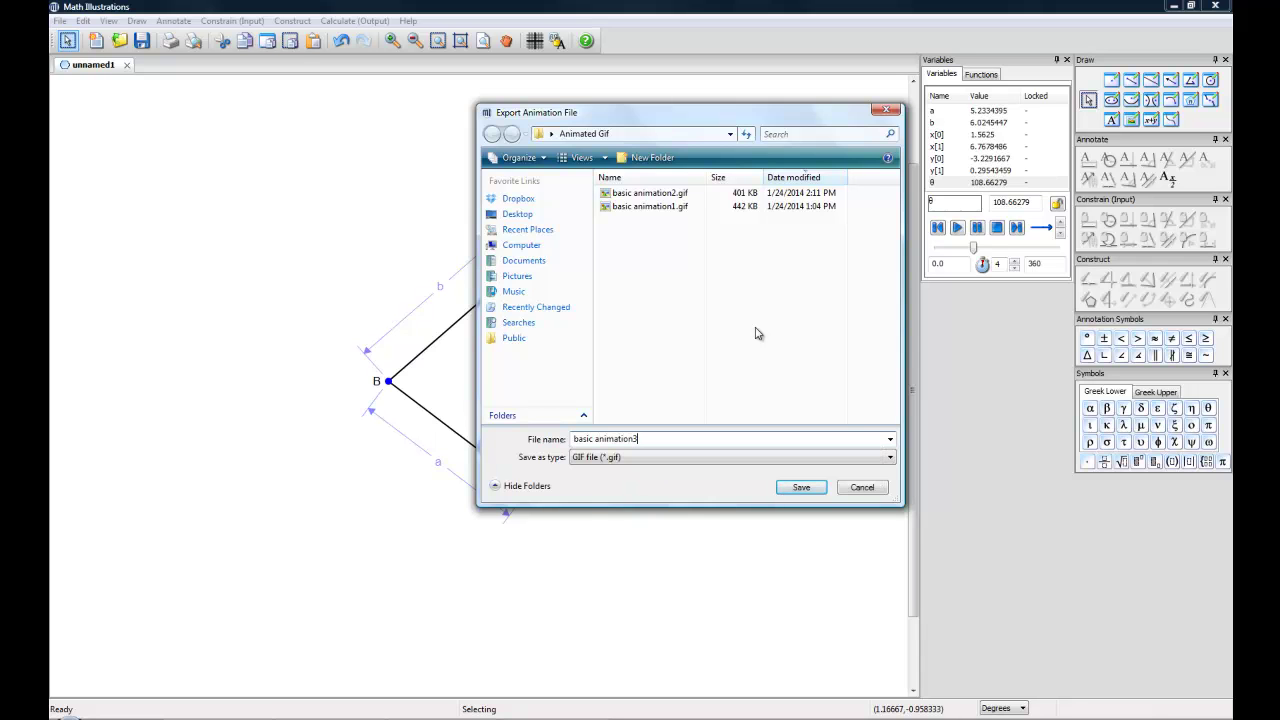
Save to the Animated Gif folder and set θ as the export variable
key(Return)
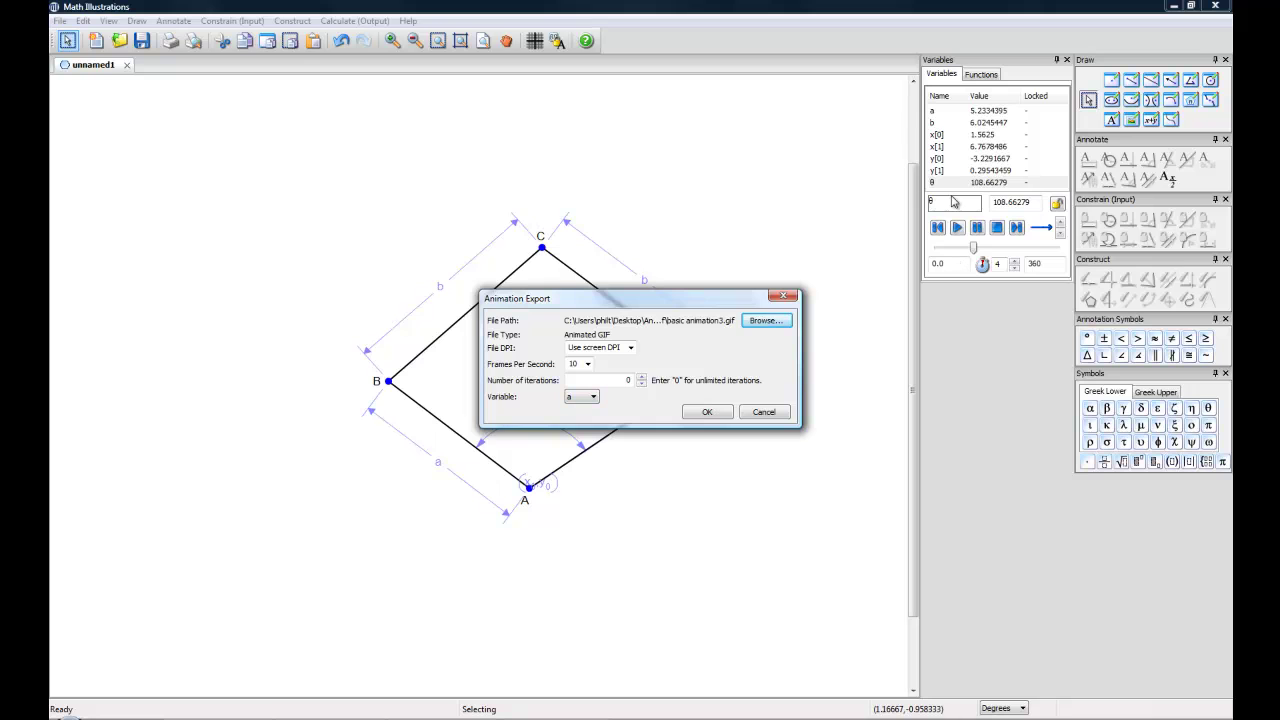
click(585, 404)
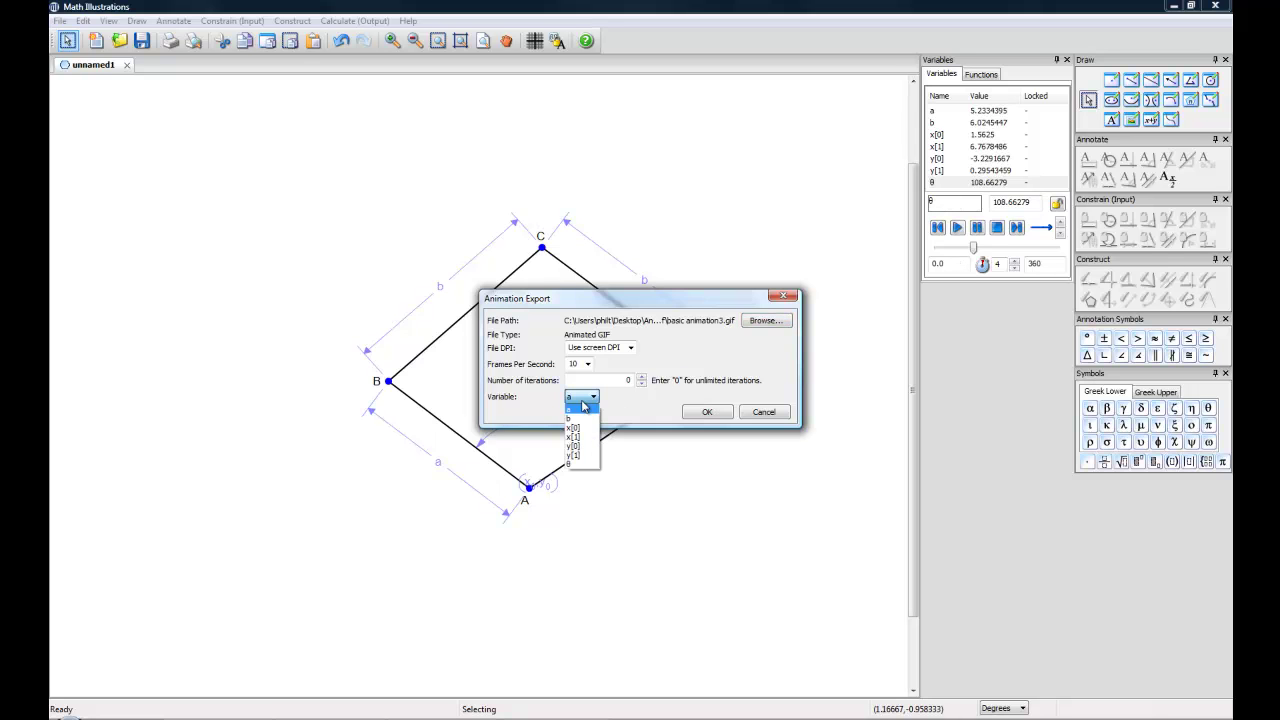
click(573, 465)
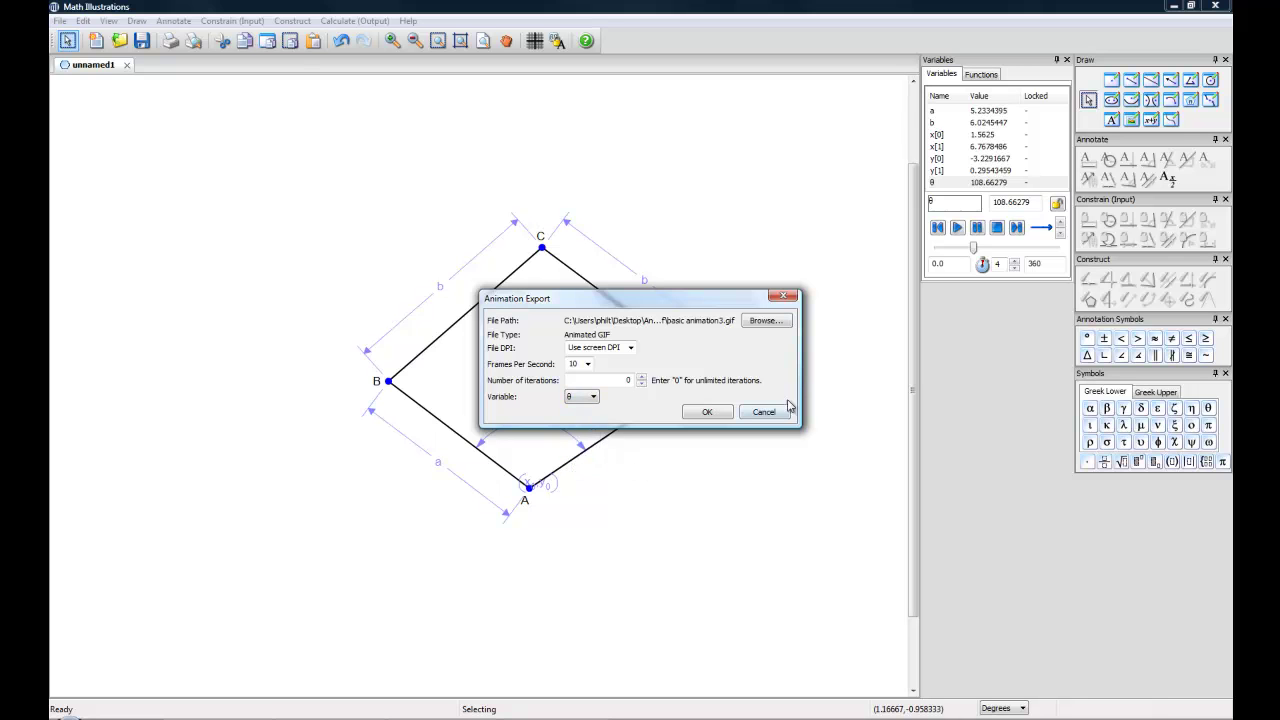
click(730, 413)
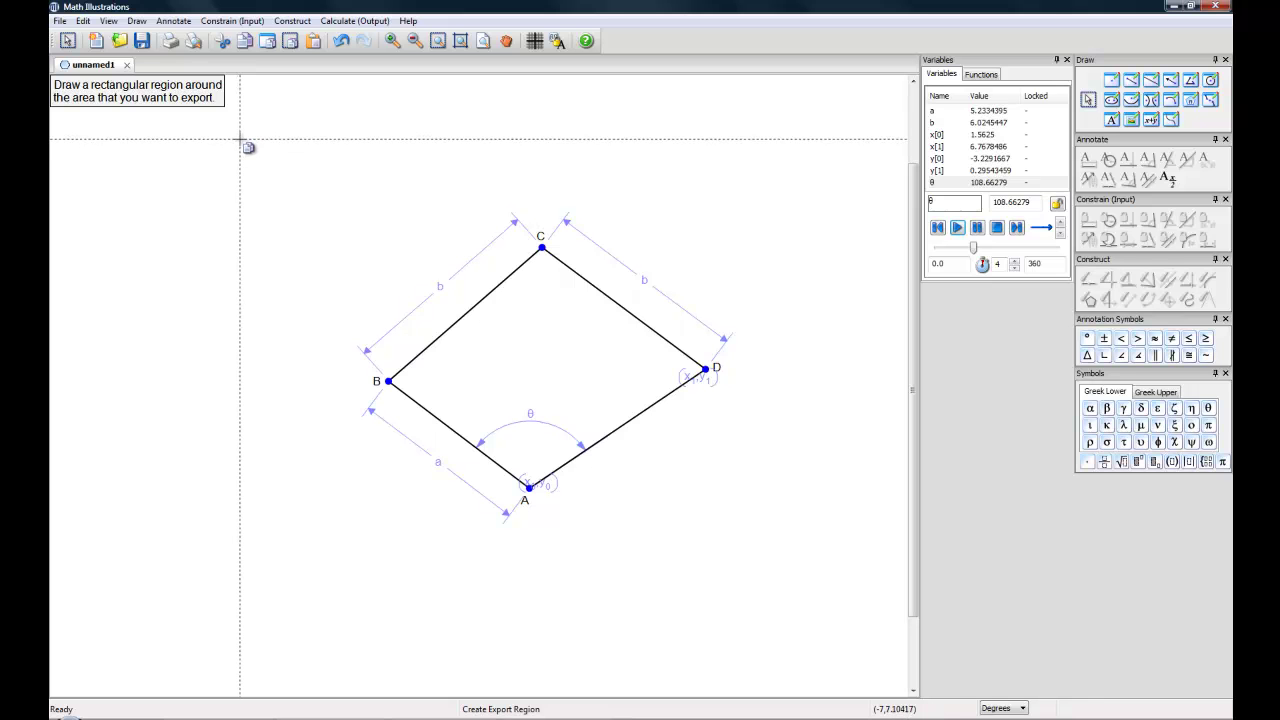
Drag an export region rectangle around the entire linkage drawing
drag(240, 139, 858, 651)
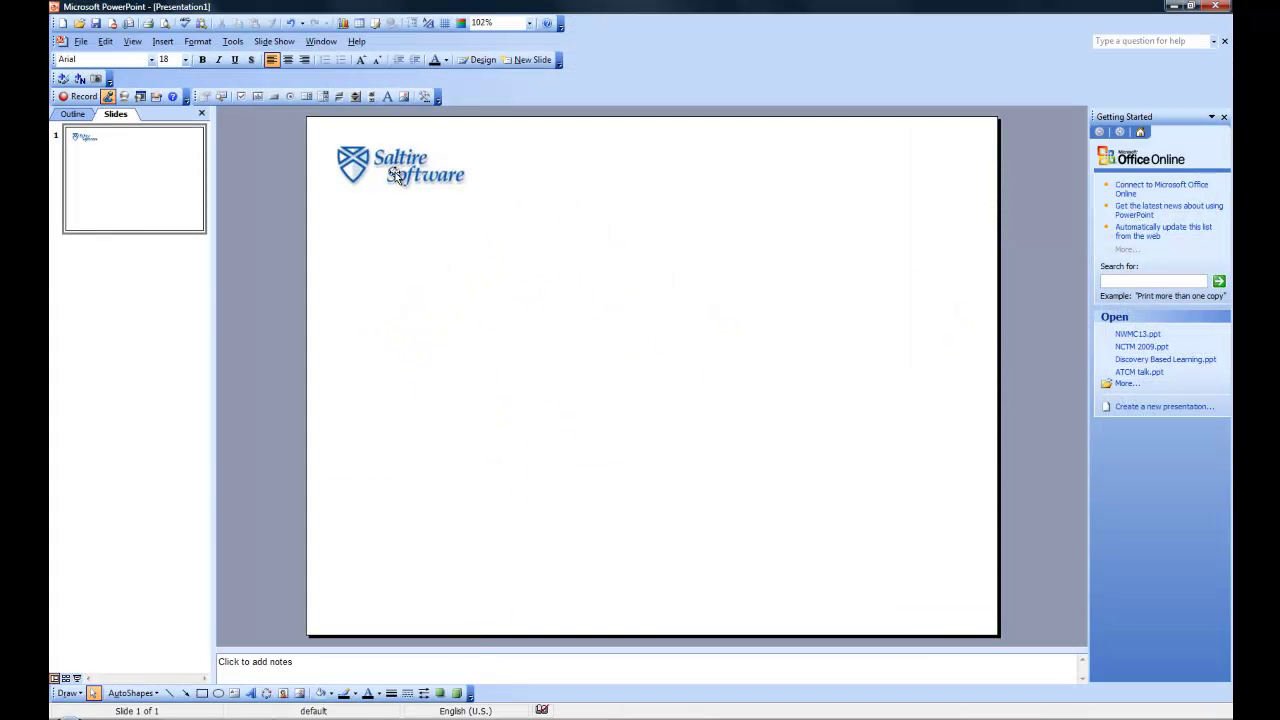
Insert basic animation3.gif as a movie from file, filtering by All Files to find it
click(166, 42)
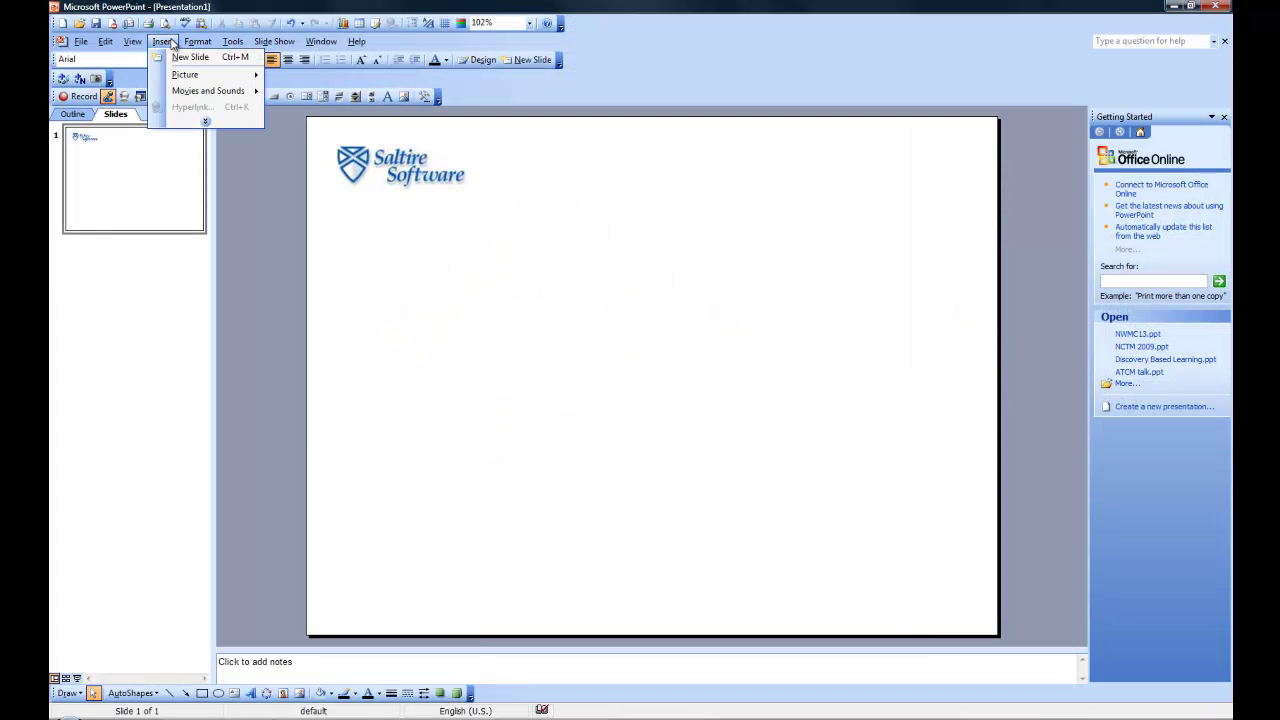
mouse_move(184, 96)
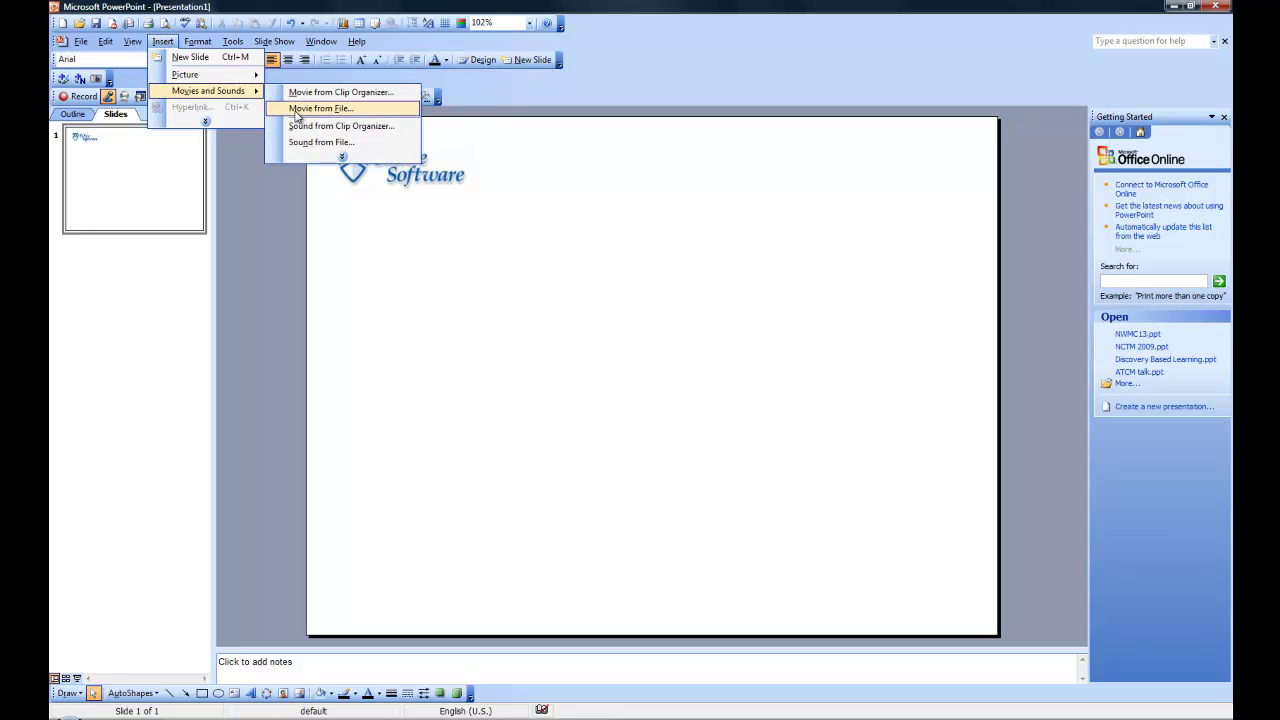
click(296, 110)
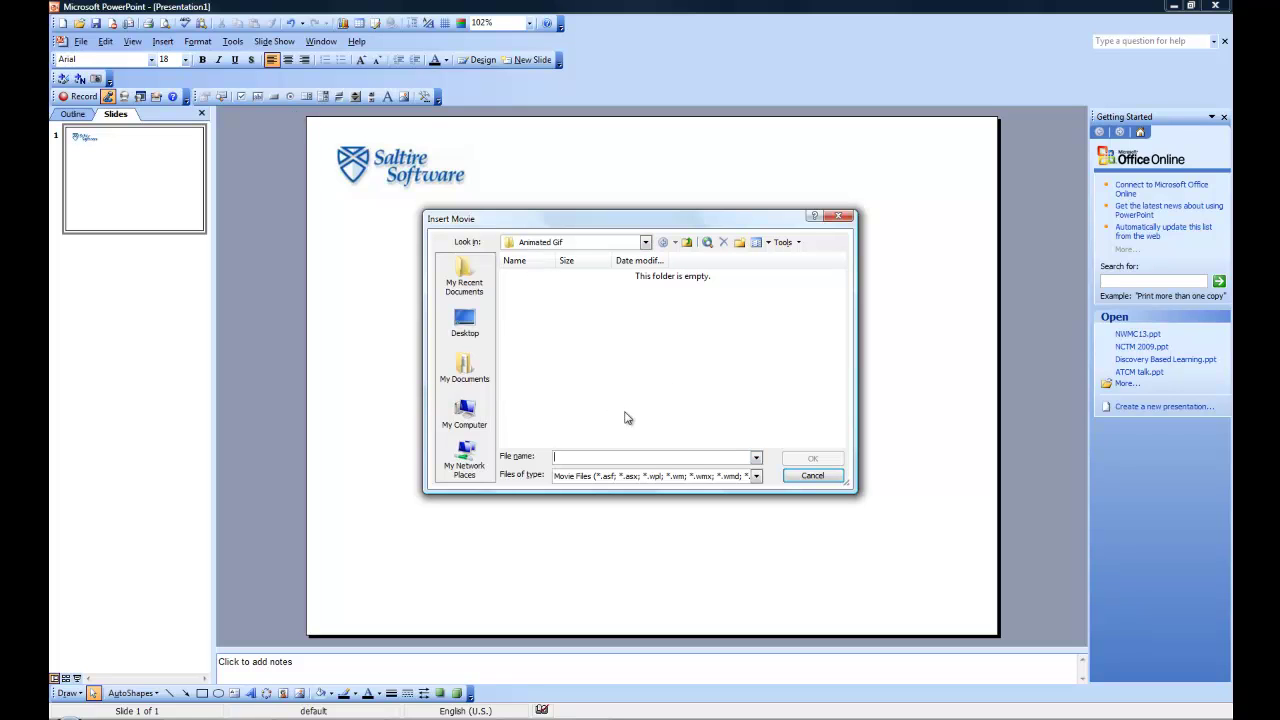
click(757, 458)
click(757, 460)
click(756, 477)
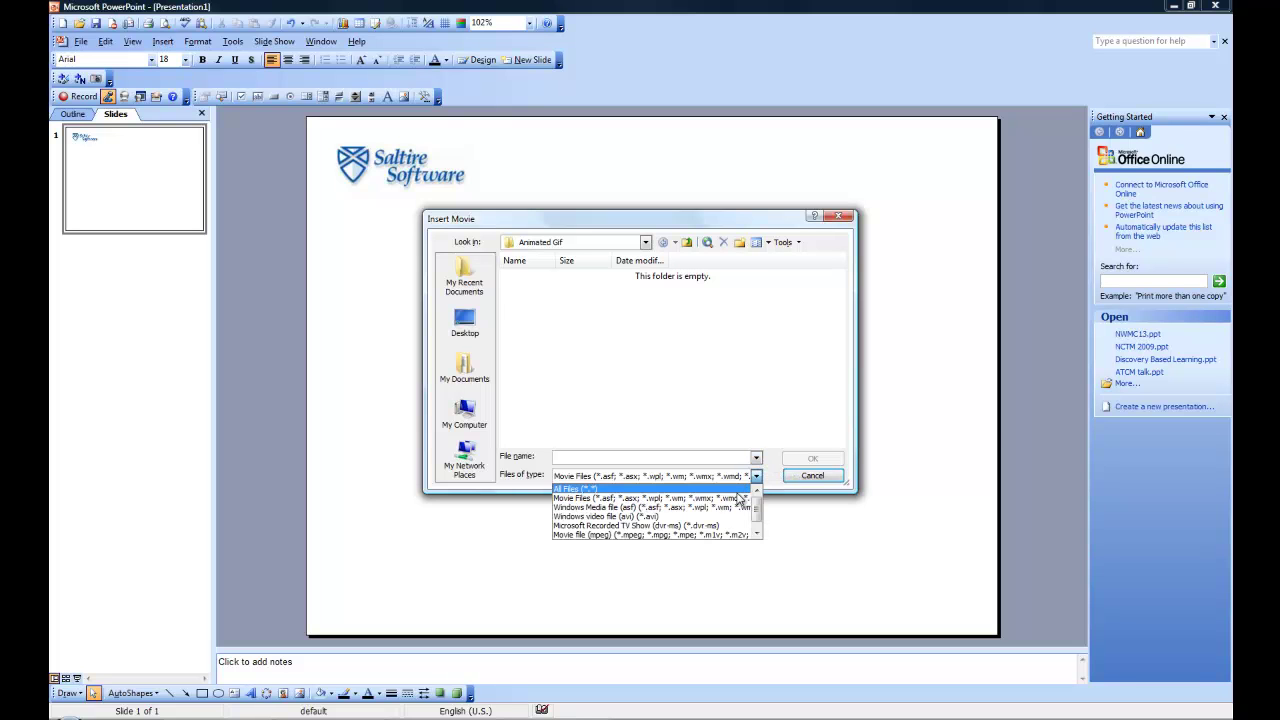
click(737, 490)
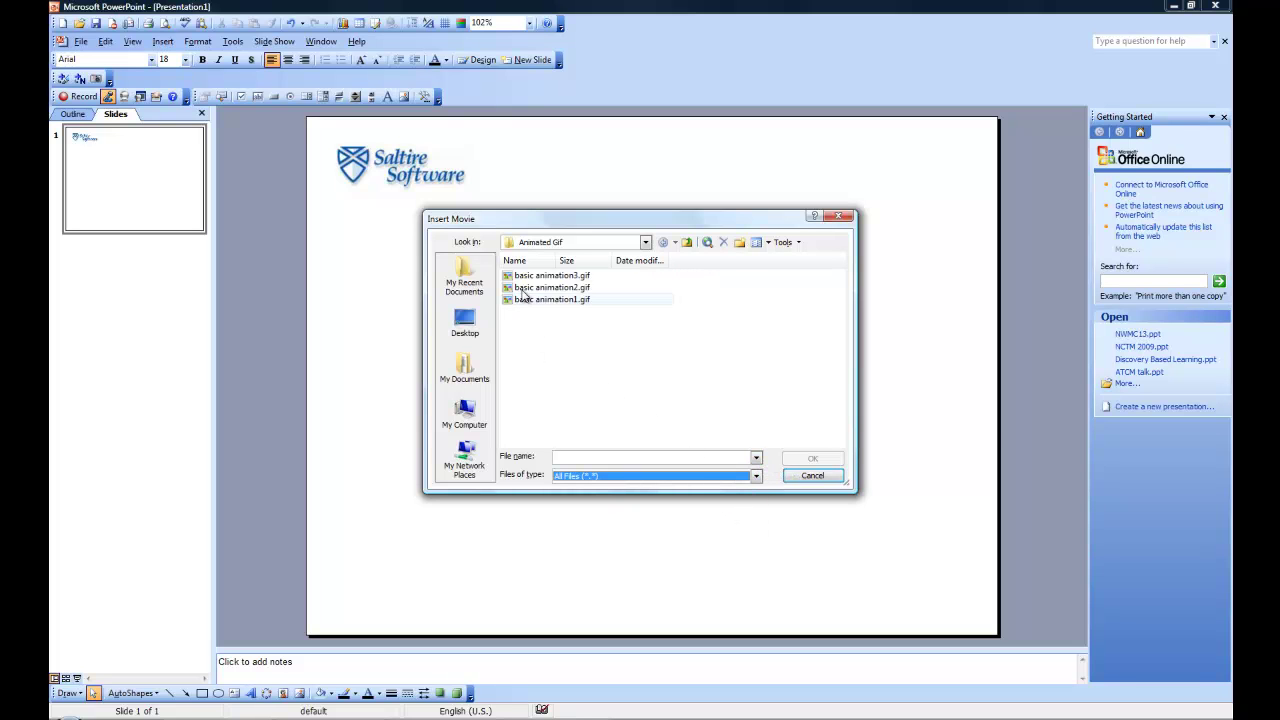
click(524, 289)
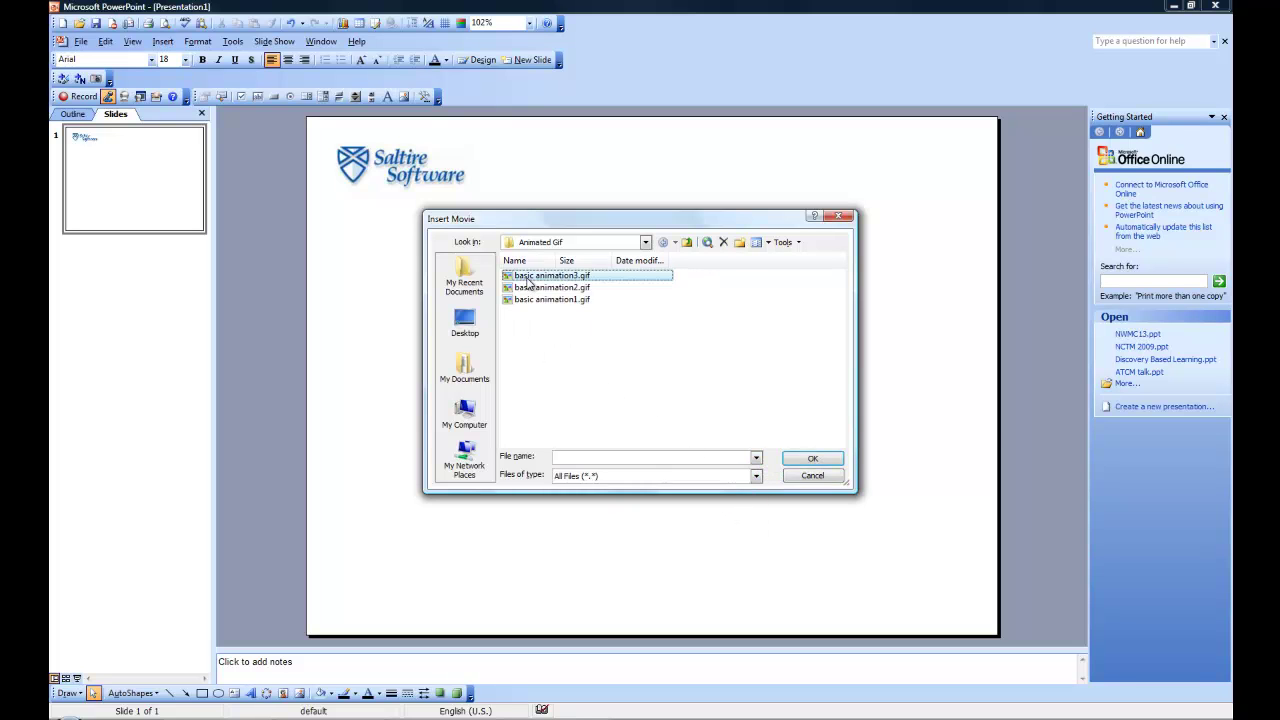
click(813, 460)
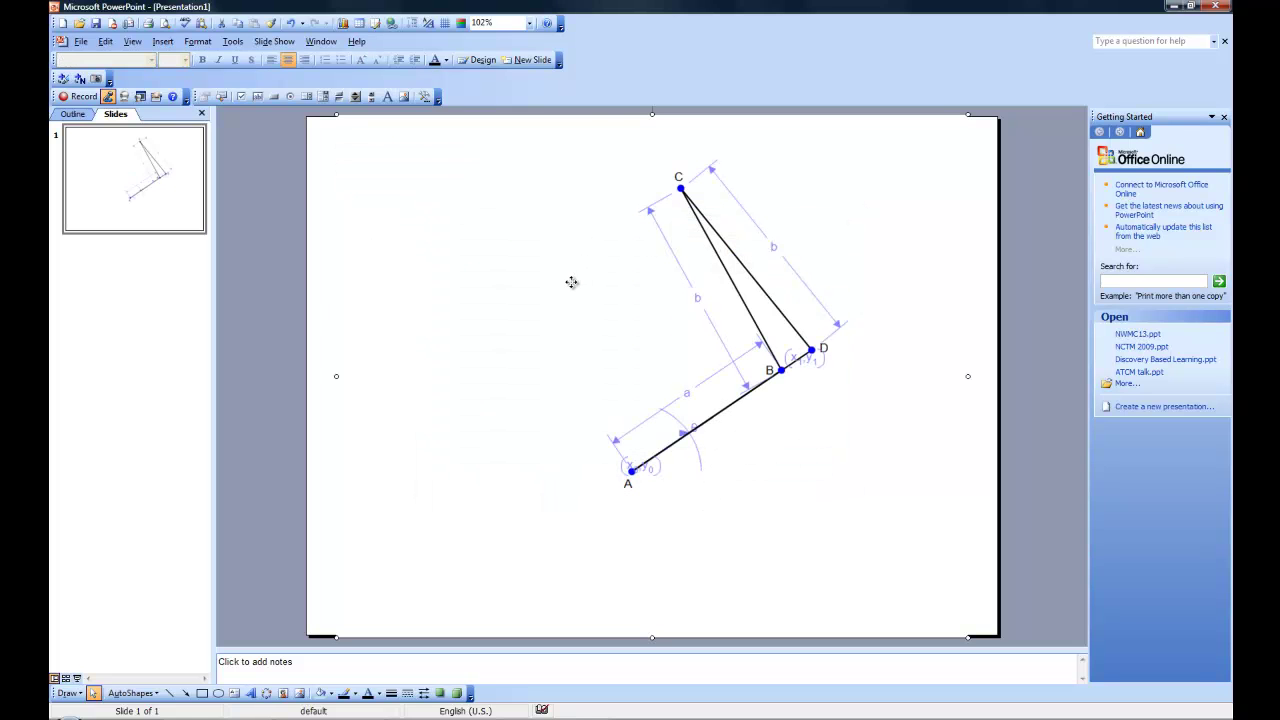
Shift the linkage GIF slightly left, preview its animation full screen, then minimize PowerPoint
key(Left)
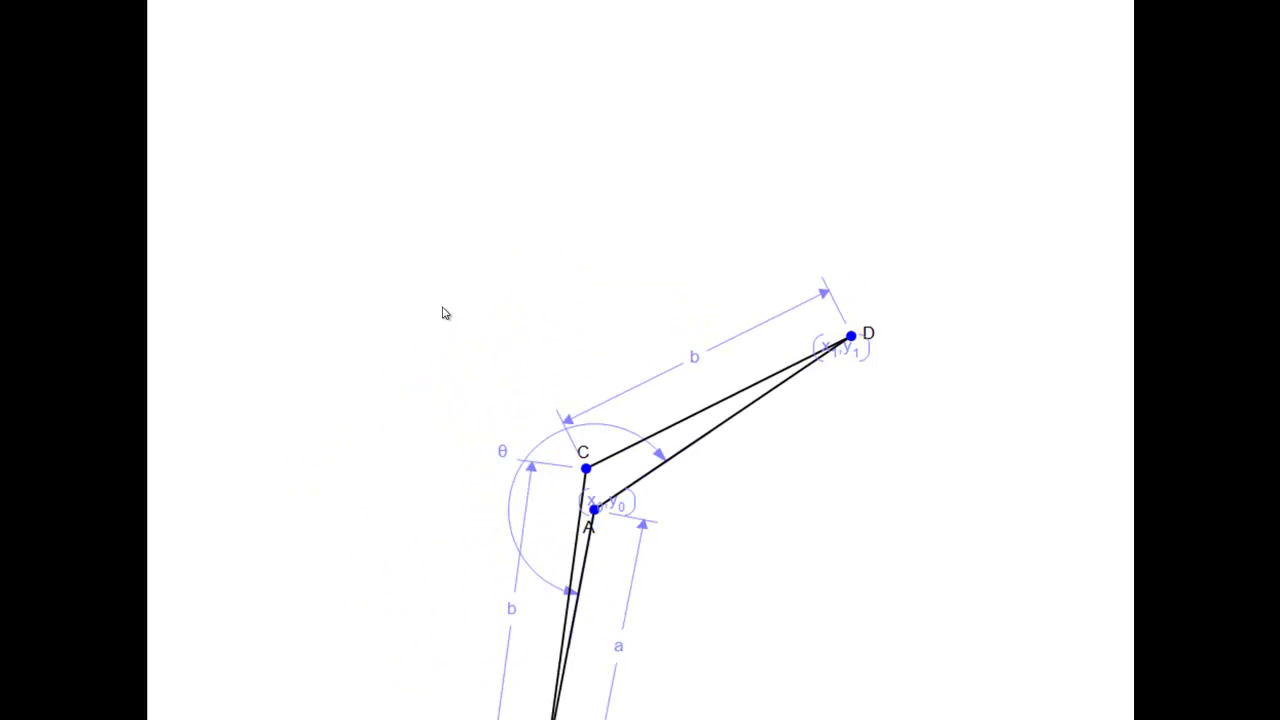
key(Escape)
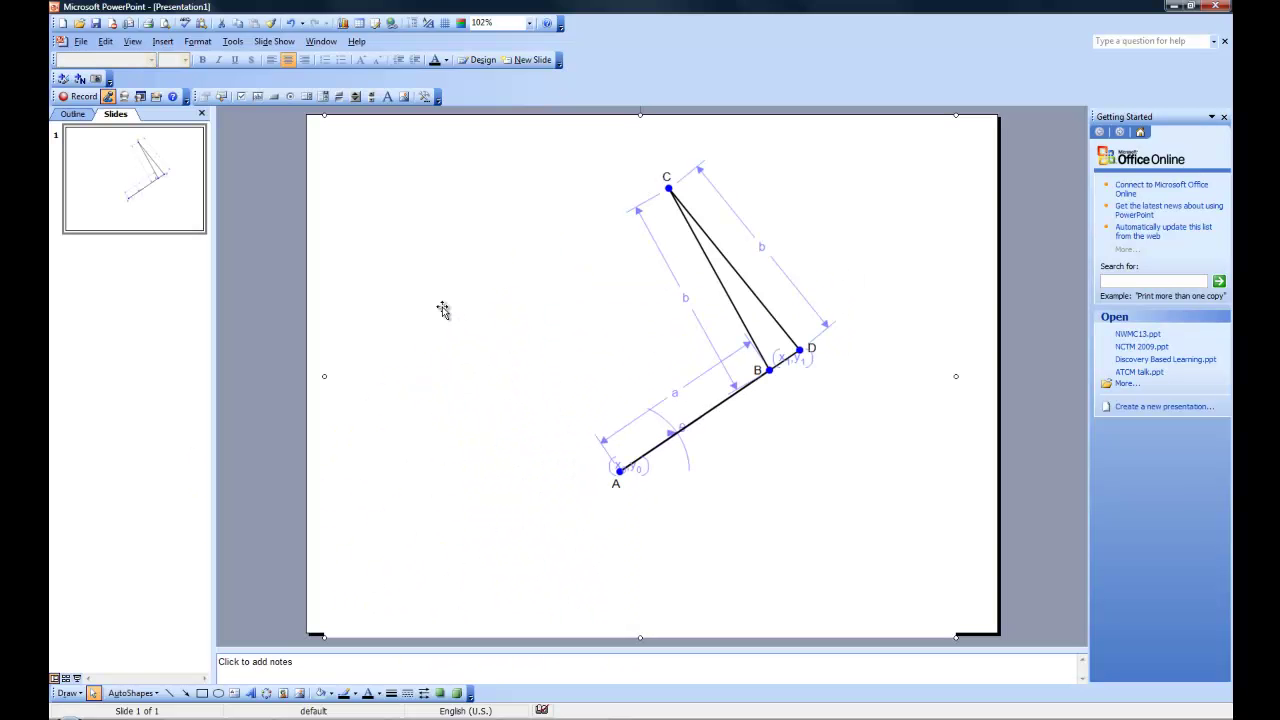
click(1174, 8)
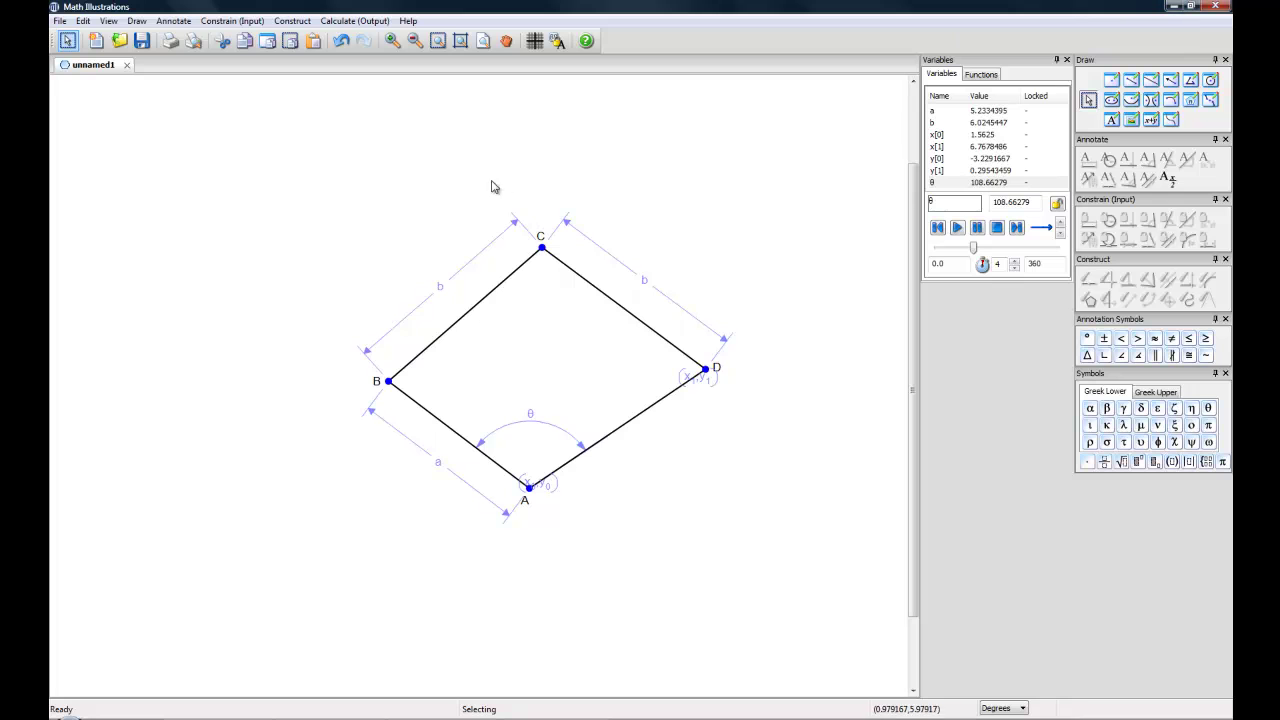